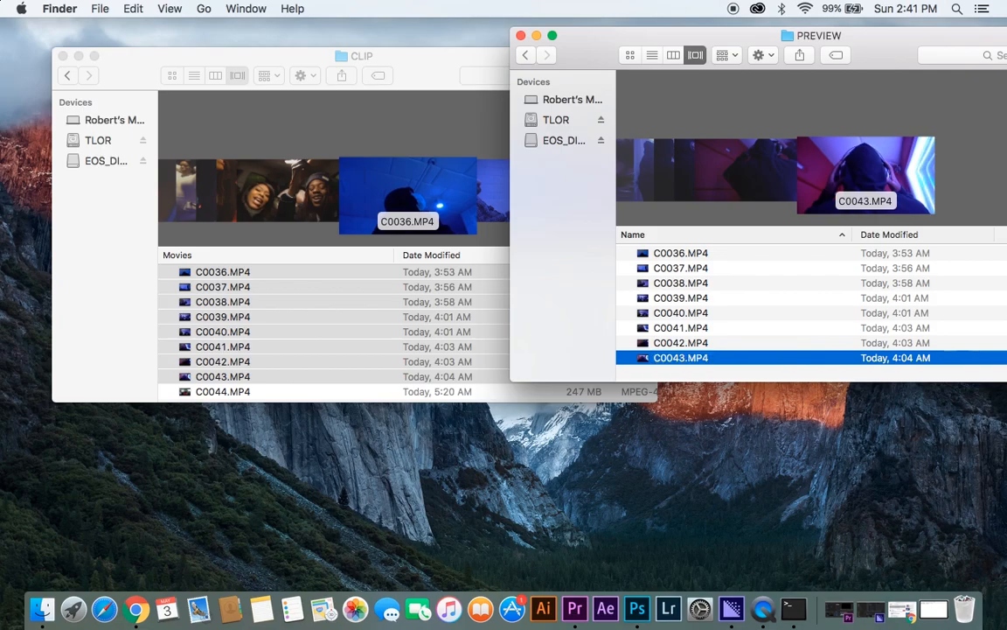
Preview the C0042.MP4 clip in the PREVIEW folder and open its file options.
left_click(684, 347)
key("space")
key("space")
right_click(684, 346)
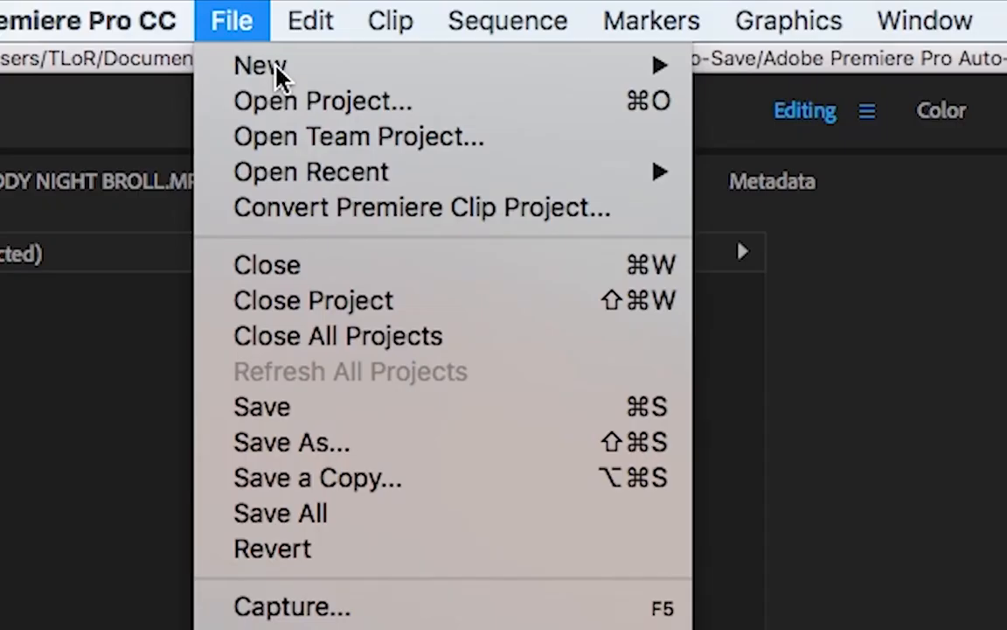
Switch to Premiere Pro and create a new project named MONEY CHASER ZAH with the default settings.
left_click(248, 18)
left_click(248, 17)
left_click(247, 20)
left_click(236, 19)
mouse_move(262, 66)
left_click(797, 91)
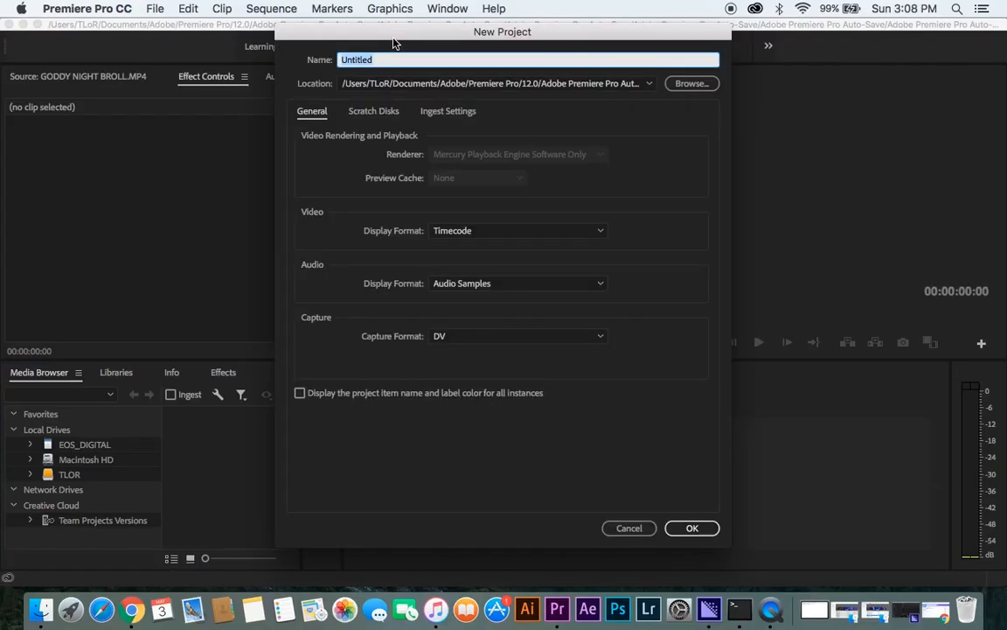
type("MONEY CHASER ZAH")
left_click(689, 532)
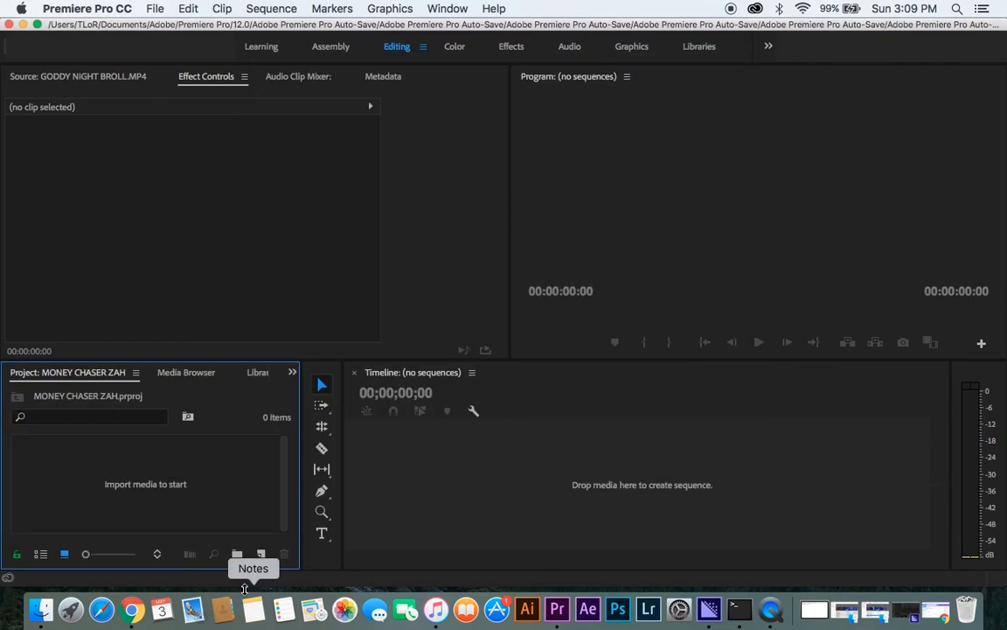
Create a bin named CLIPS in the project.
left_click(647, 499)
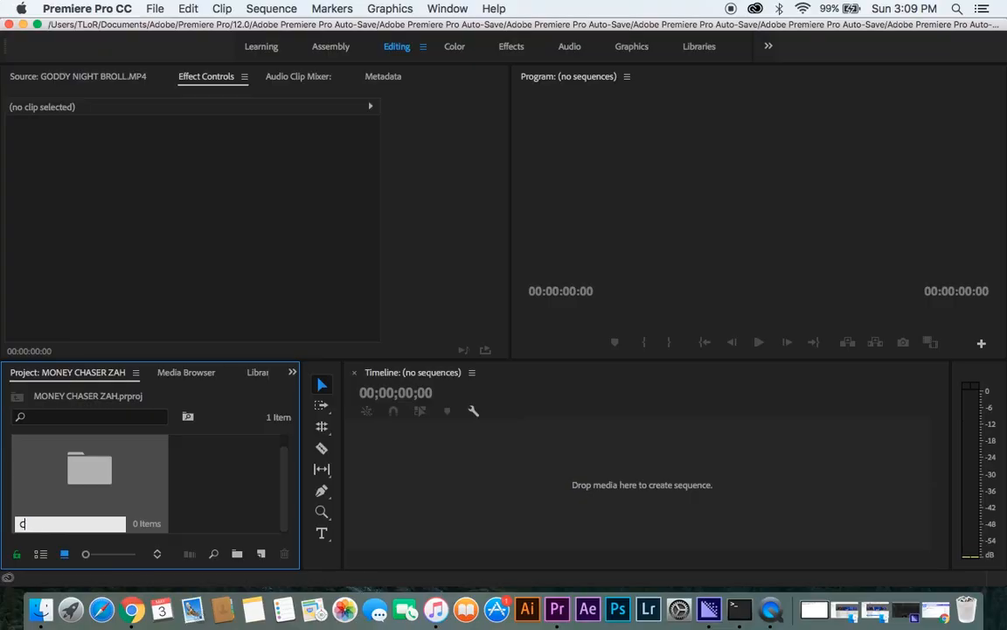
type("CLIPS")
key("Return")
Create a second bin named BTS alongside the CLIPS bin.
left_click(278, 507)
left_click(239, 553)
key("BackSpace")
type("BTS")
key("Tab")
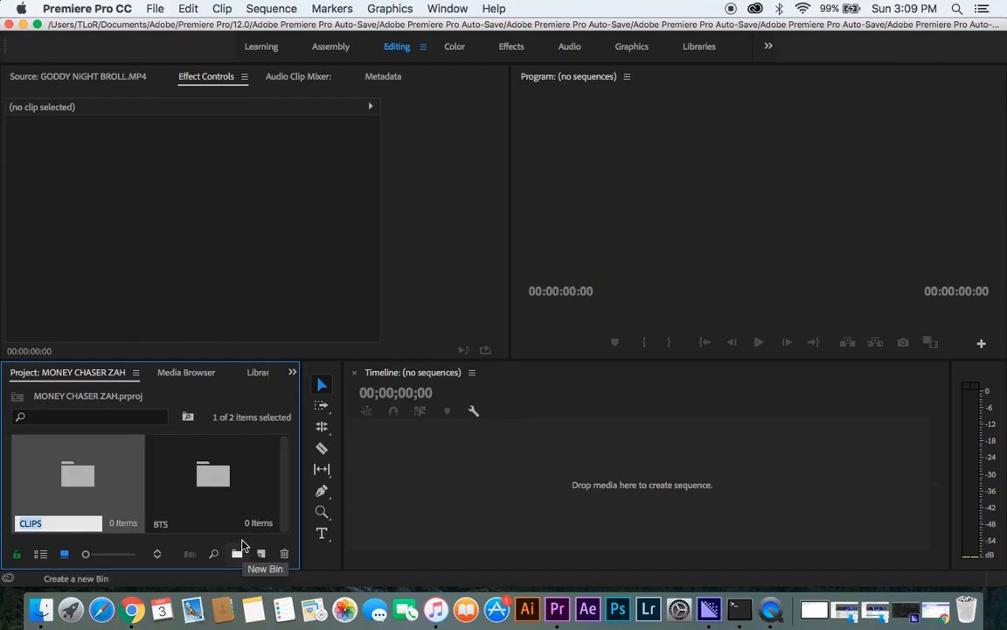
left_click(150, 529)
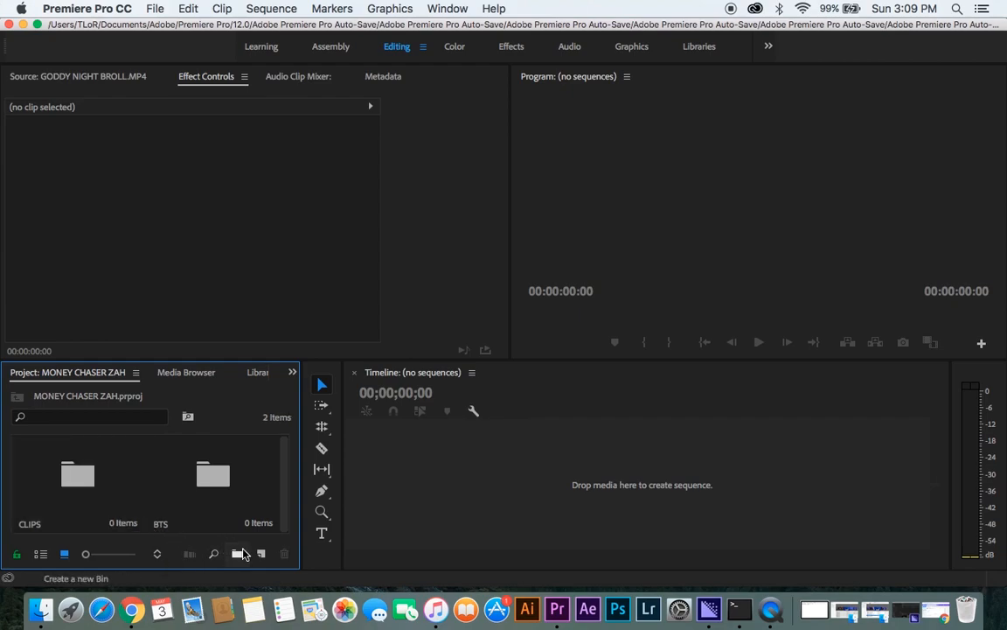
Create a third bin named FX in the project.
left_click(237, 553)
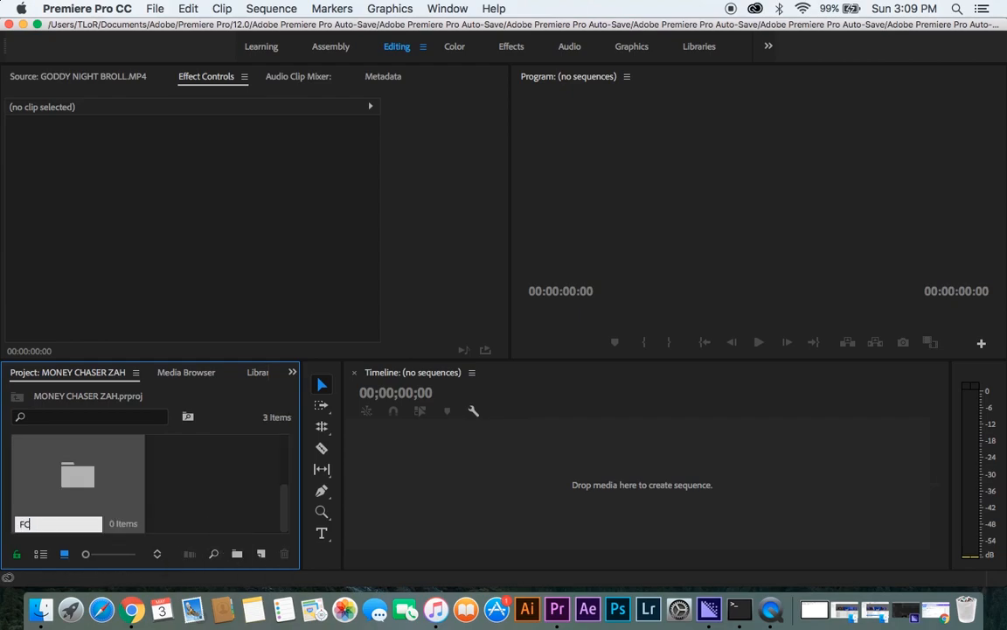
type("FX")
key("Tab")
scroll(284, 506, "down", 3)
left_click(219, 507)
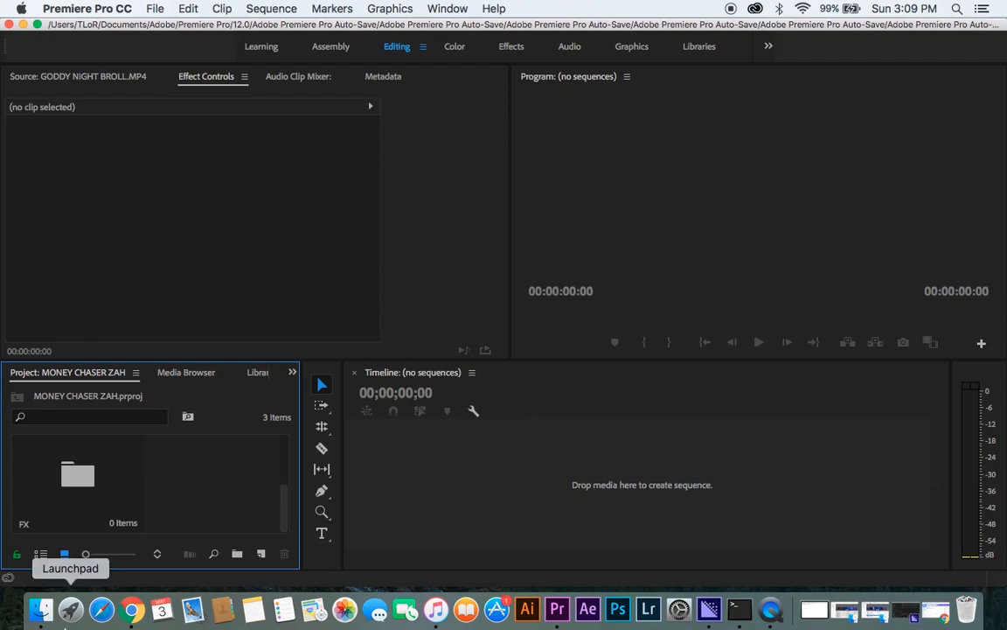
Import MONEY CHASER ZAH - ms Naija IB.mp3 from the Finder Downloads folder into the project root and close that folder window.
left_click(46, 620)
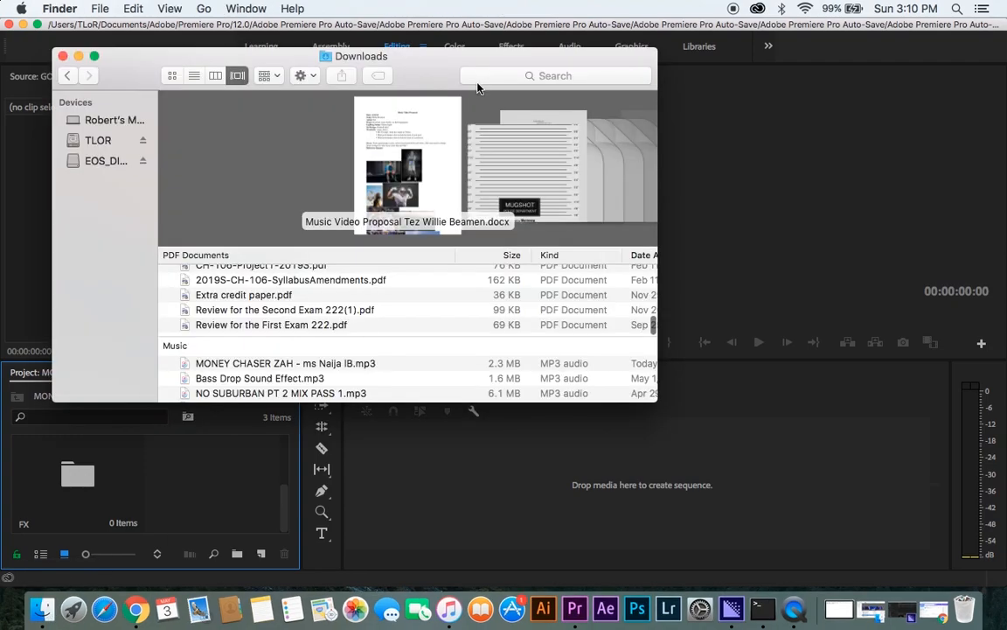
left_click_drag(514, 70, 806, 63)
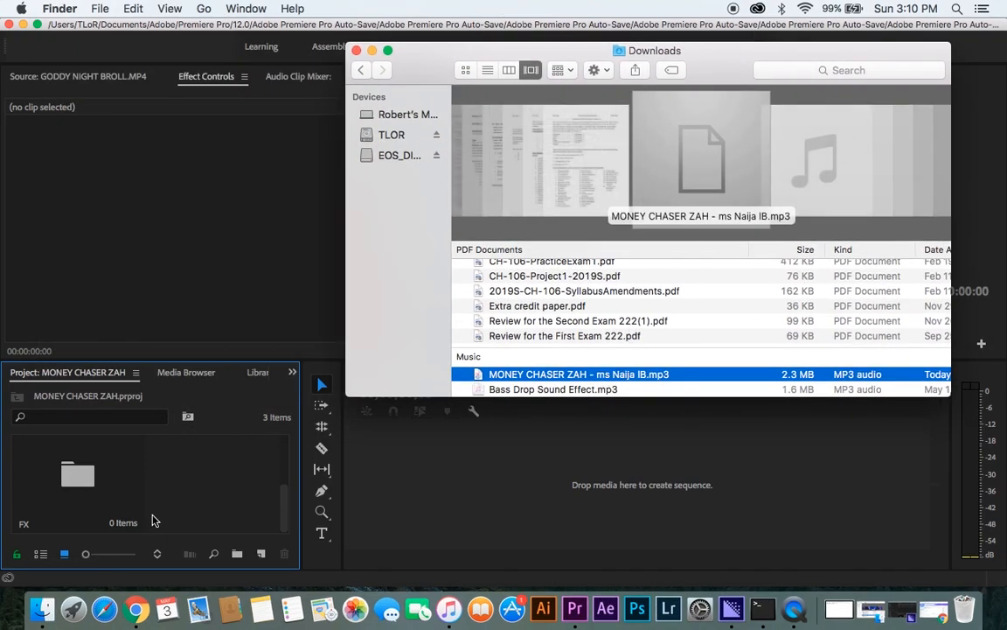
left_click_drag(551, 376, 209, 500)
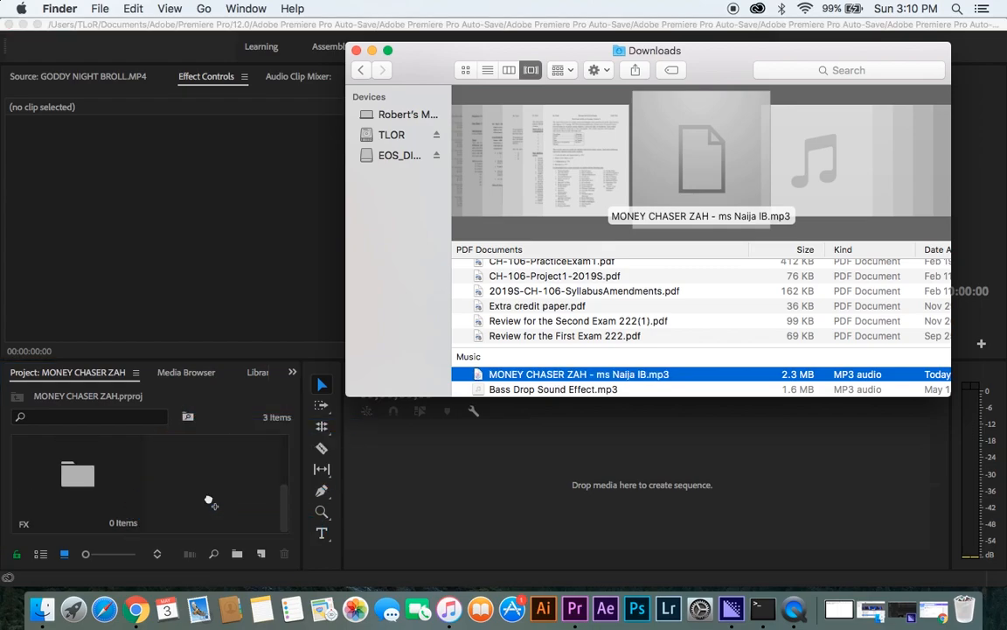
left_click(356, 50)
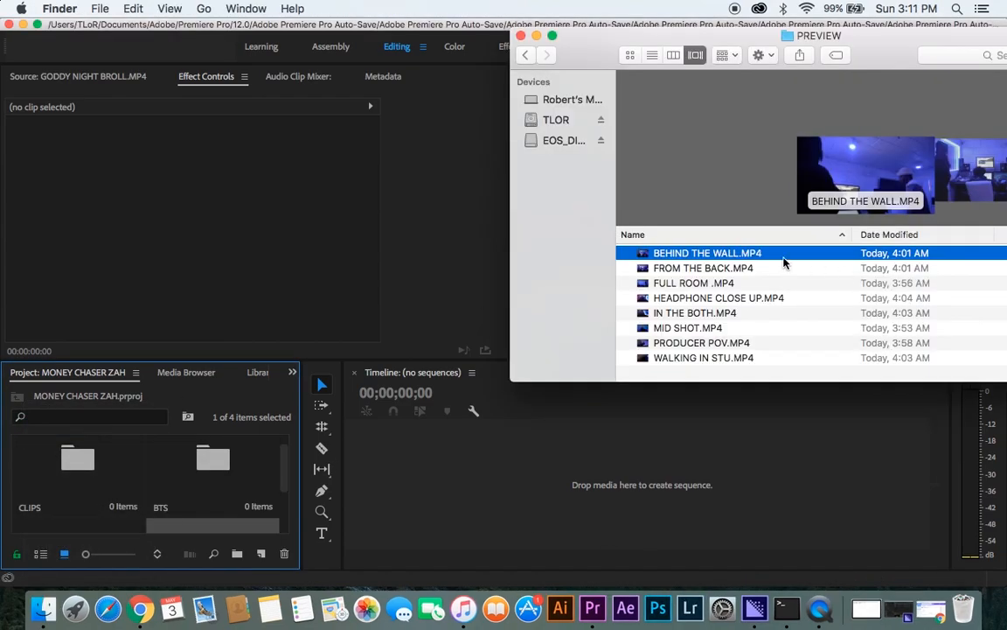
Import FROM THE BACK.MP4 from the PREVIEW folder into the BTS bin and hide Finder.
left_click(774, 270)
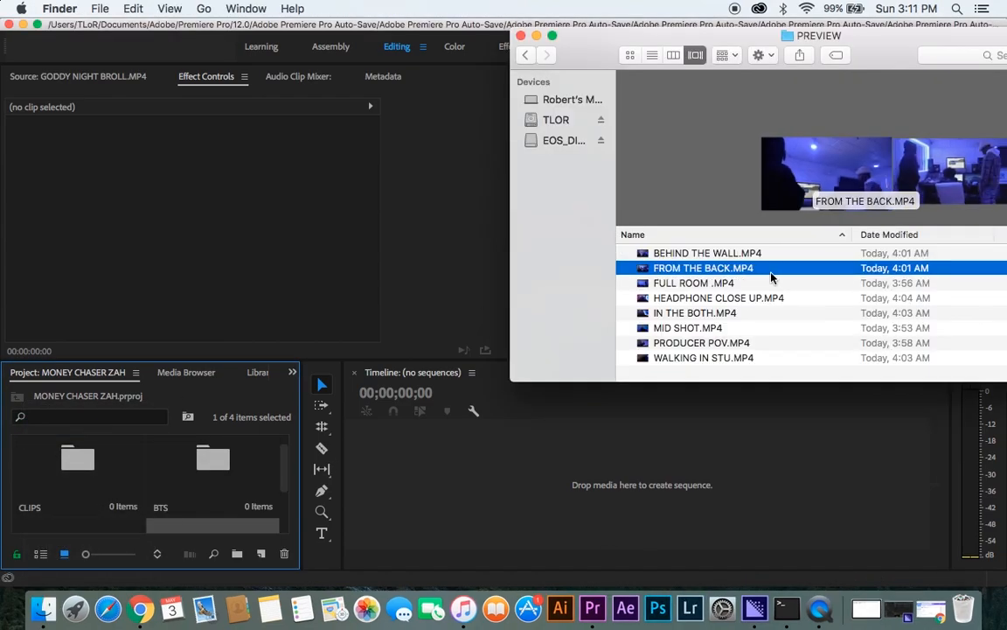
left_click_drag(774, 271, 214, 483)
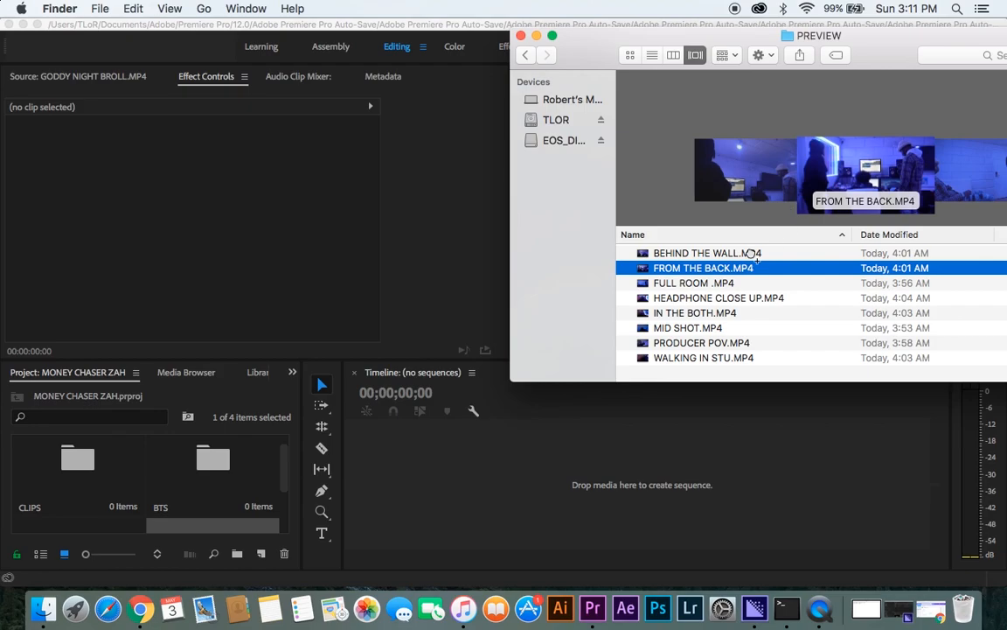
key("super+h")
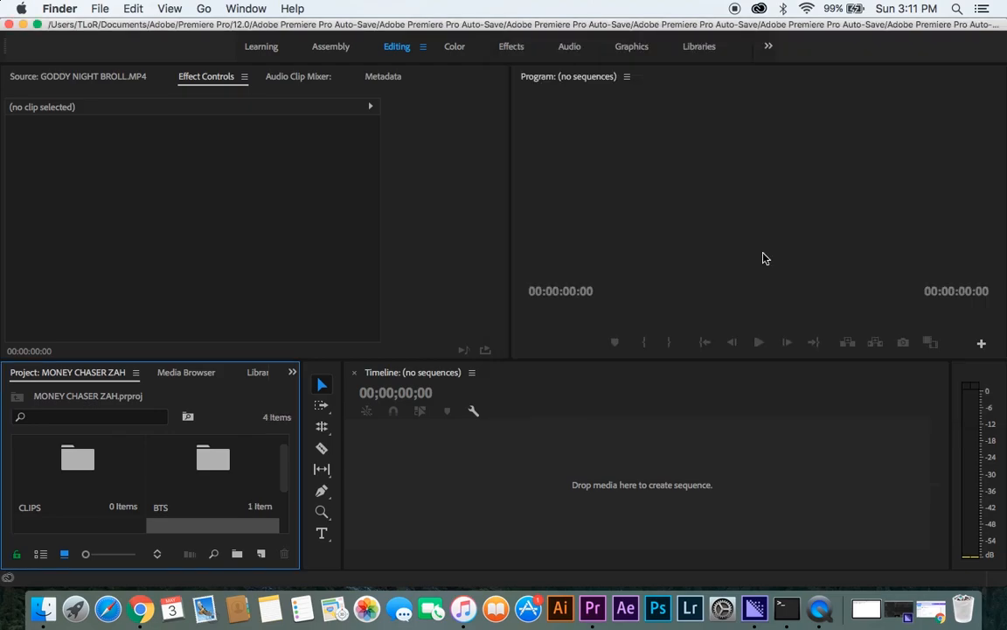
Bring back the PREVIEW folder in Finder, import FULL ROOM .MP4 into the CLIPS bin, and hide Finder again.
right_click(43, 609)
left_click(80, 428)
left_click(728, 283)
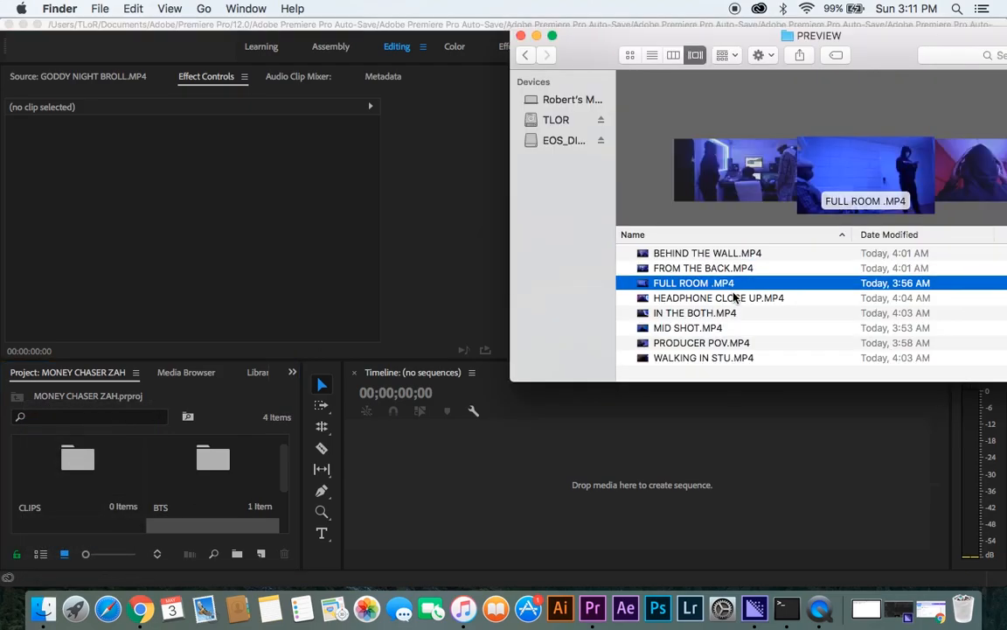
key("super+h")
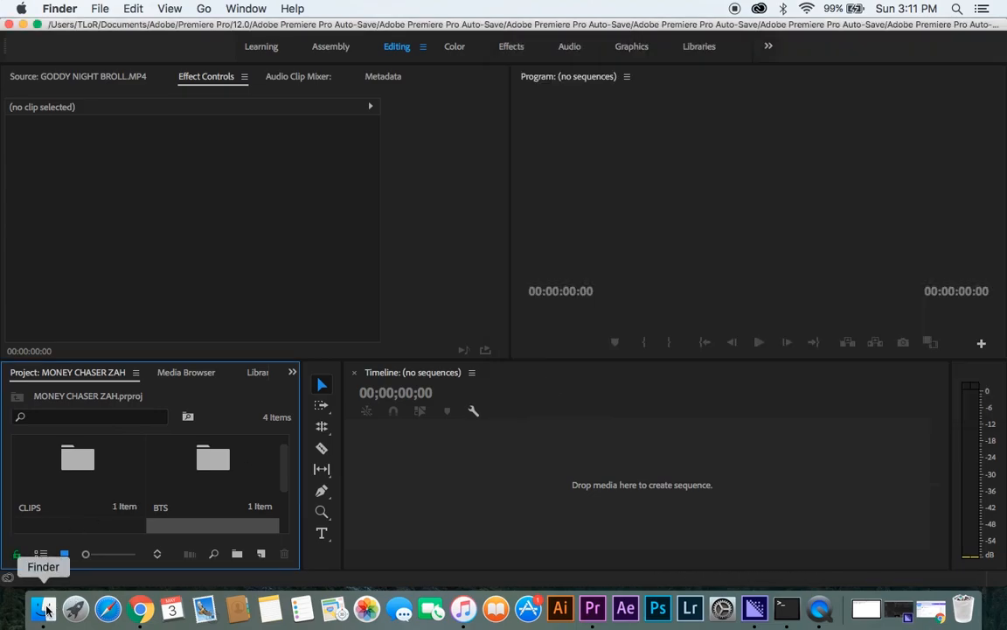
Reopen the PREVIEW folder in Finder and browse the remaining clips' thumbnails.
right_click(41, 610)
left_click(79, 428)
key("Down")
key("Down")
key("Up")
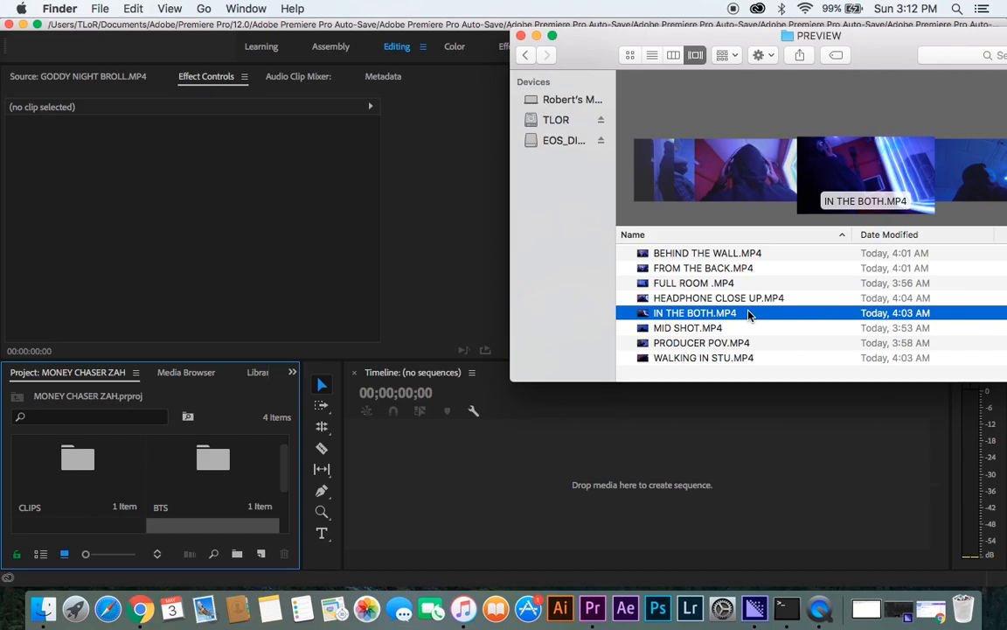
key("Down")
key("Down")
key("Down")
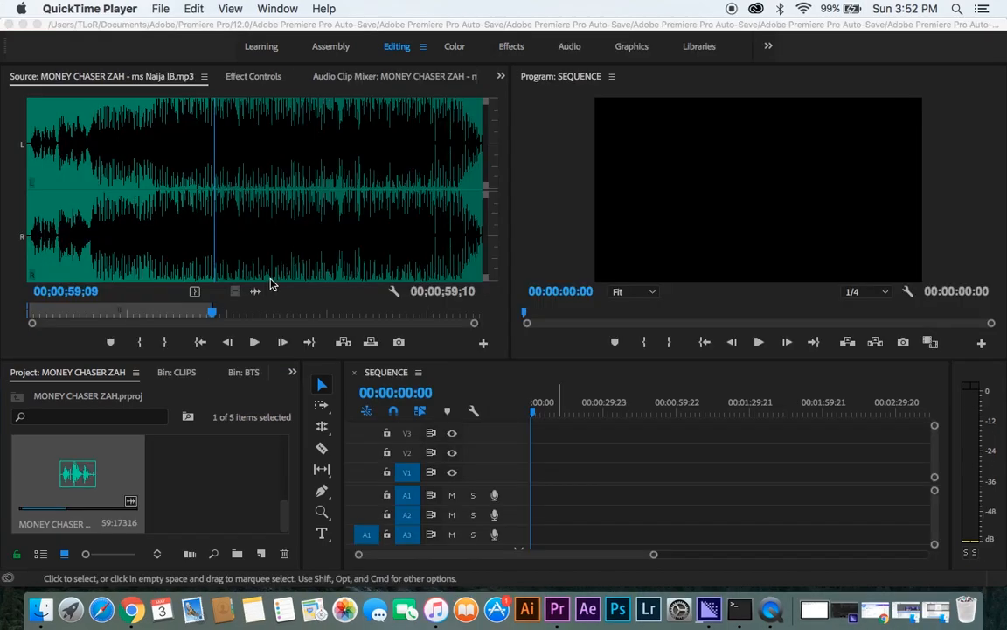
Place the song's audio from the Source monitor on track A1 at the start of the sequence.
left_click(256, 298)
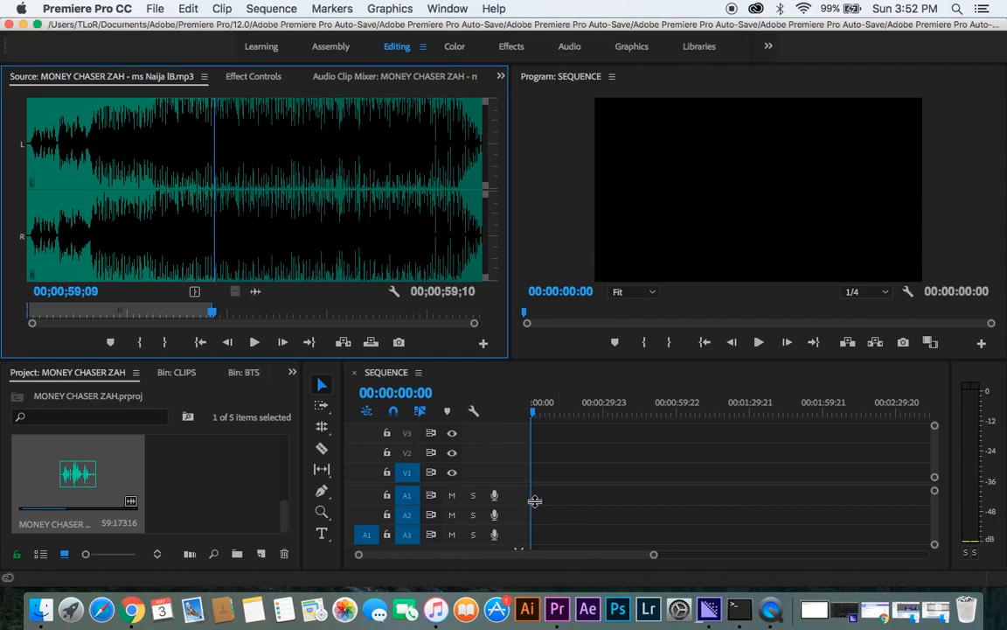
scroll(123, 465, "up", 3)
Open FULL ROOM .MP4 from the CLIPS bin in the Source monitor.
double_click(123, 465)
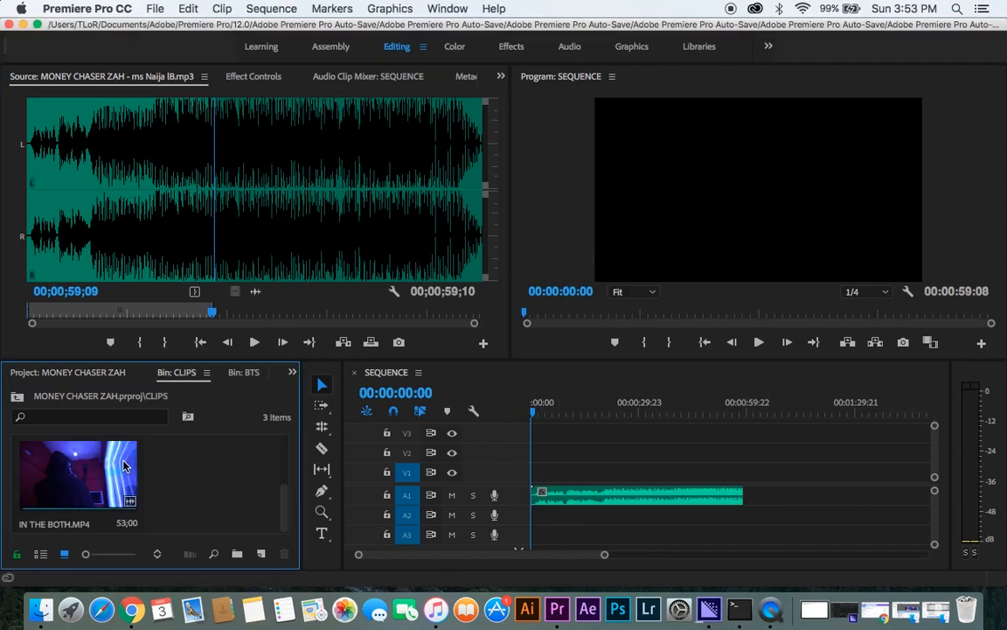
left_click_drag(286, 513, 285, 468)
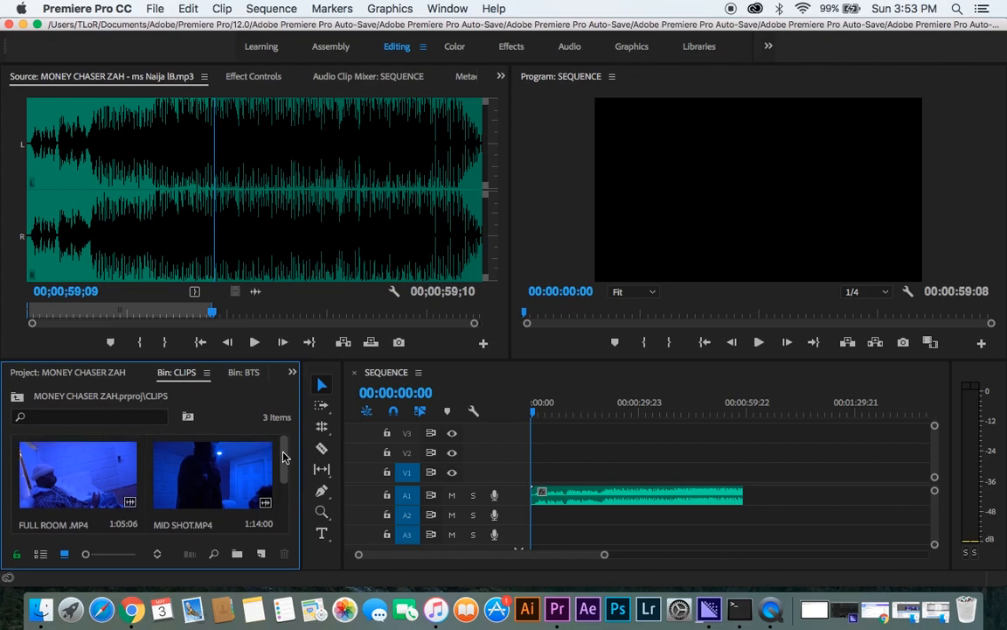
left_click_drag(99, 477, 168, 179)
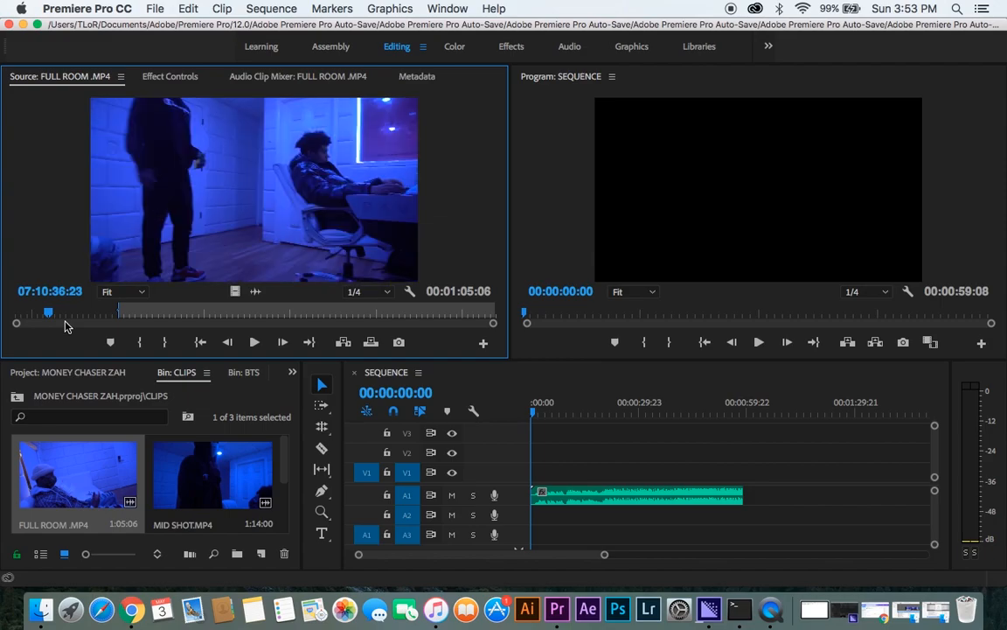
Play FULL ROOM .MP4 around its In point and place it on V1 about 21 seconds into the sequence.
left_click(102, 313)
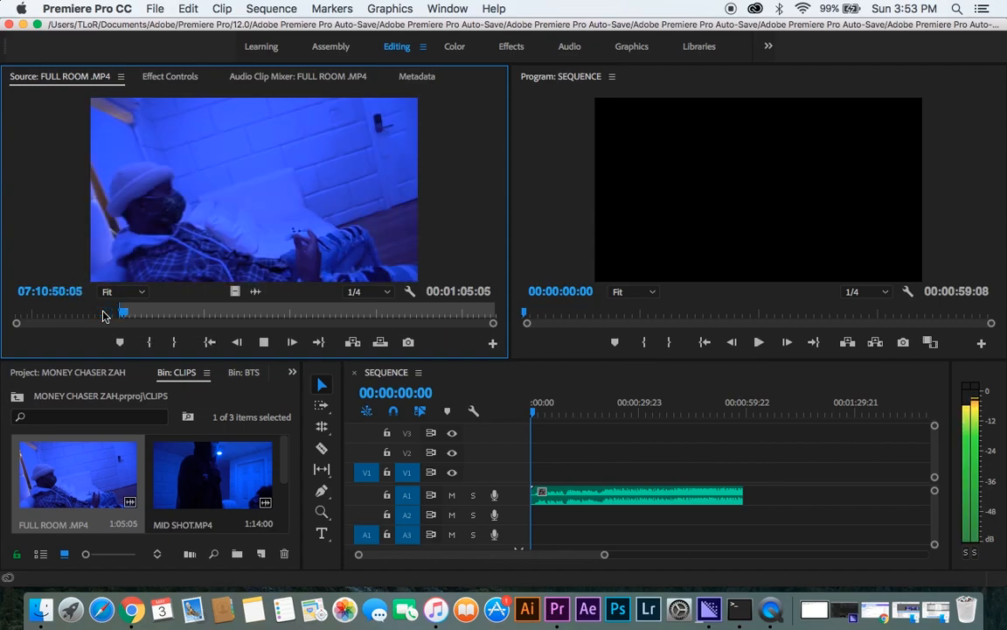
key("space")
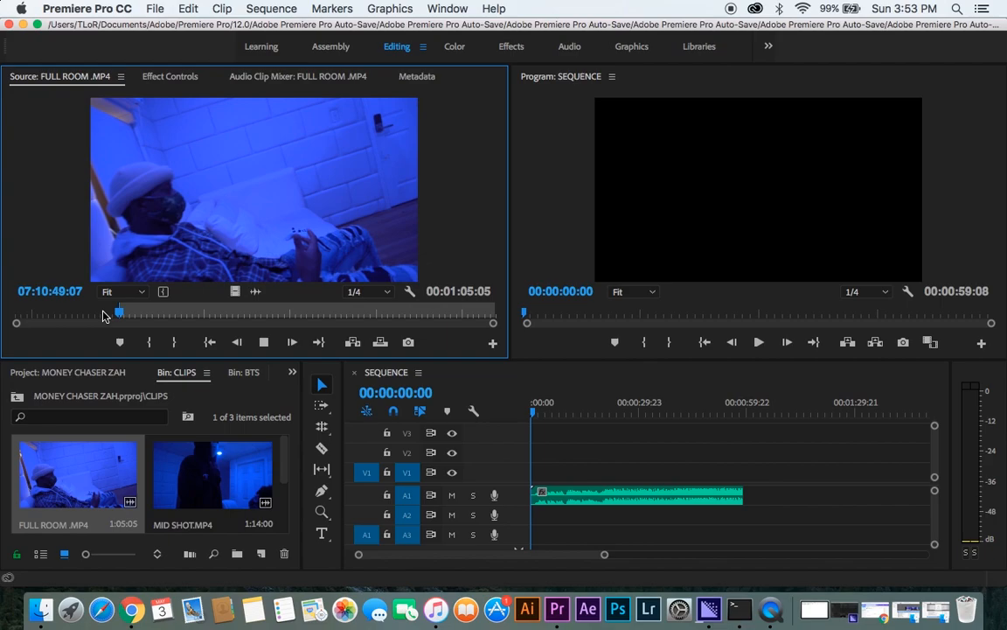
left_click_drag(104, 280, 731, 472)
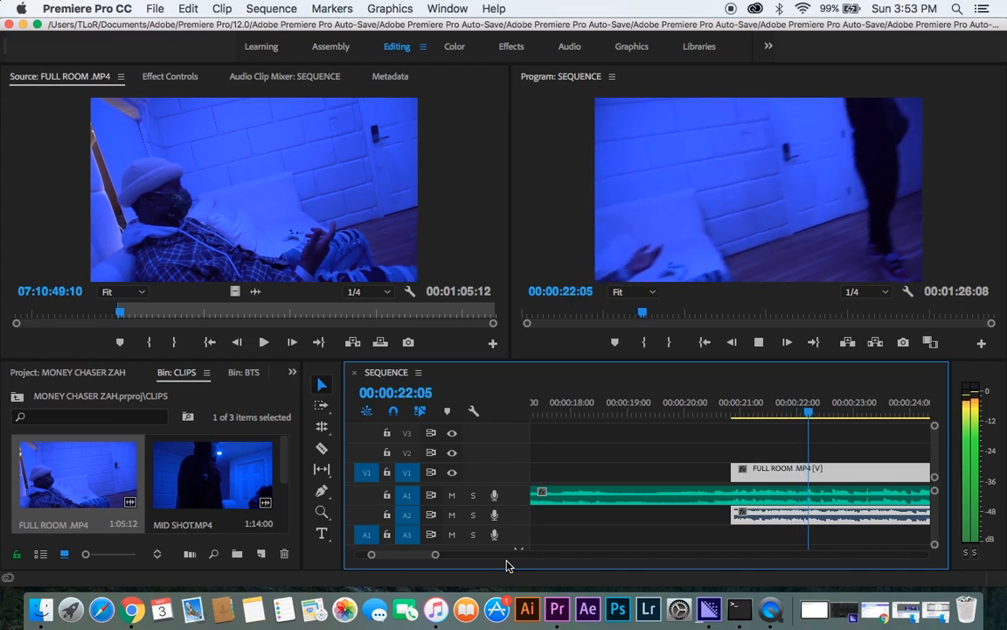
key("=")
left_click(619, 411)
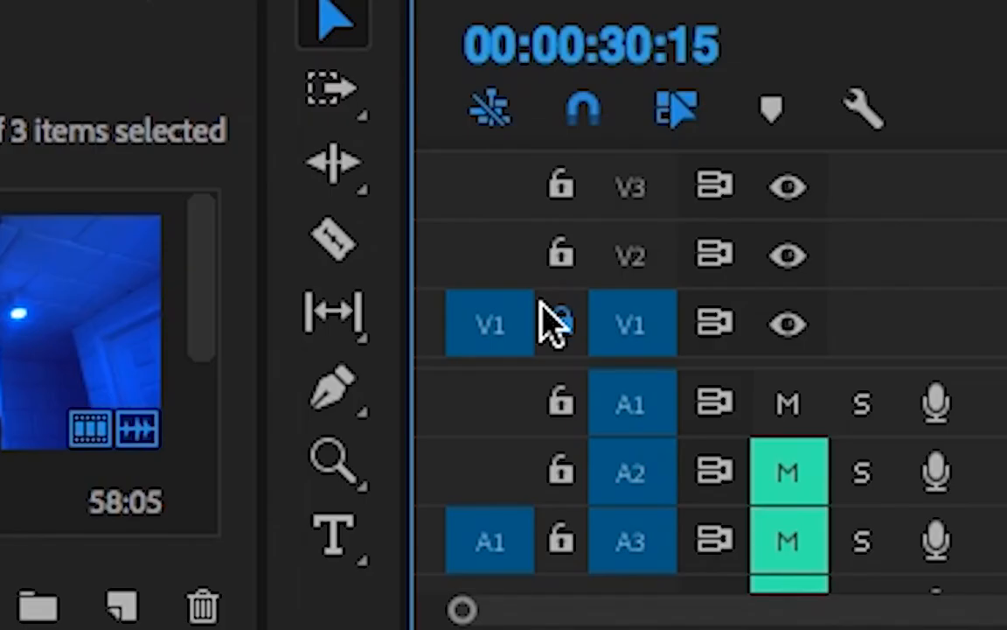
Lock video tracks V1, V2 and V3.
left_click(388, 471)
left_click(388, 452)
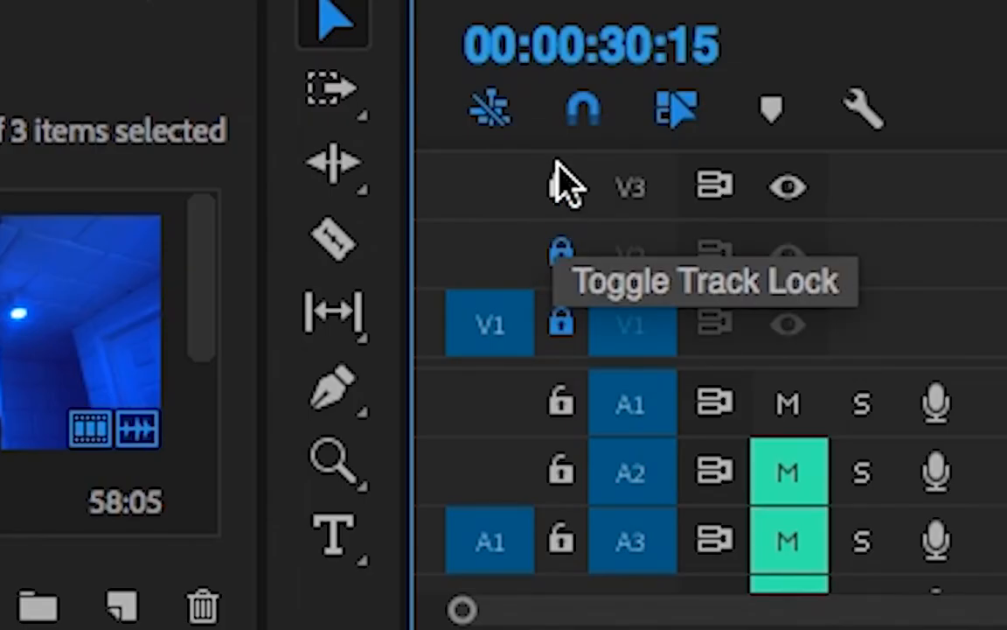
left_click(560, 186)
Delete the camera audio clips on A2 and A3 and the video footage extending past the end of the song.
left_click_drag(832, 544, 693, 517)
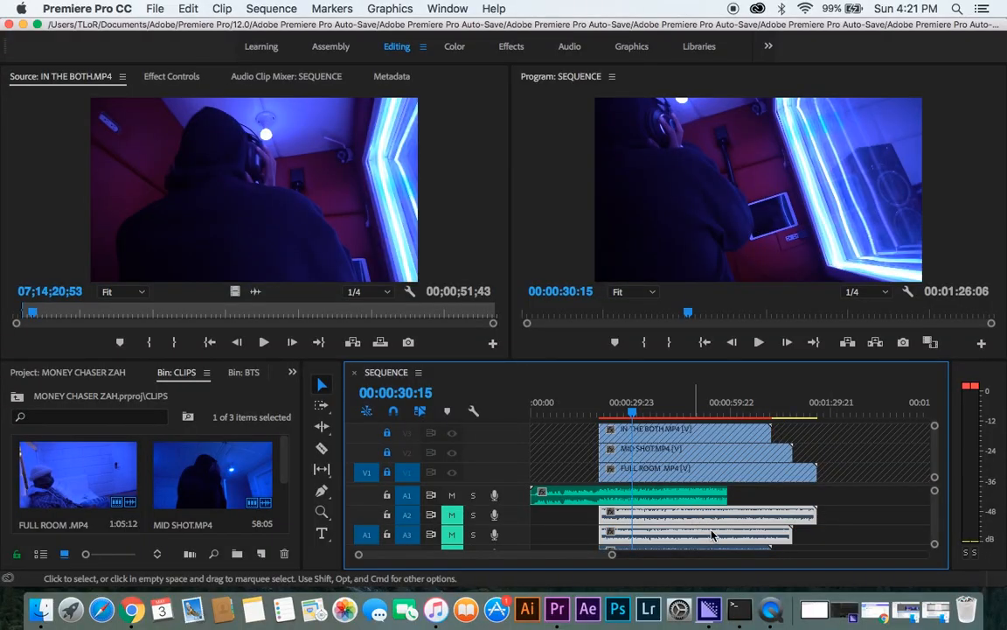
key("Delete")
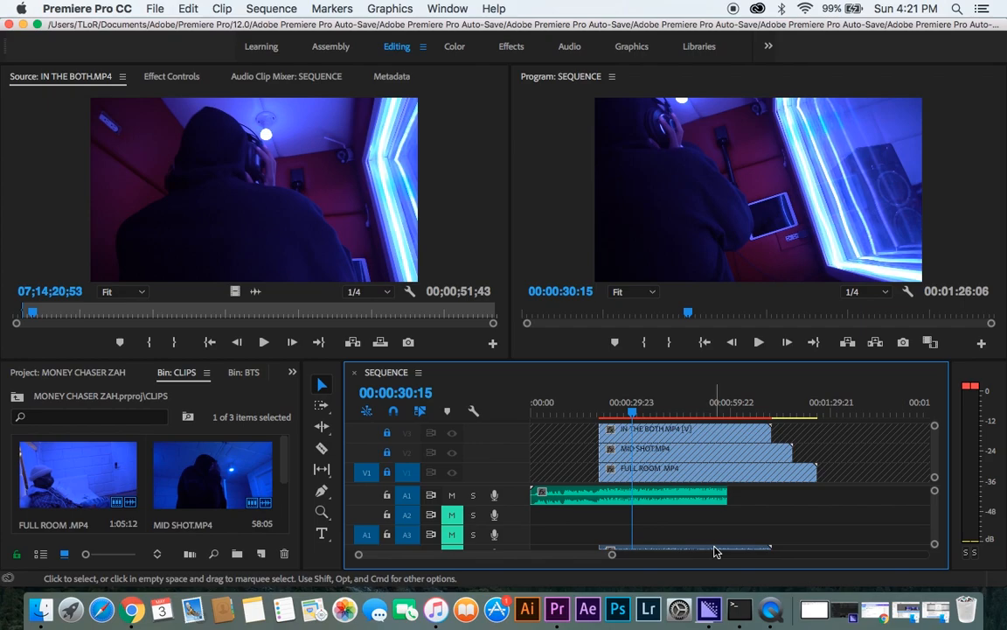
left_click_drag(804, 474, 730, 446)
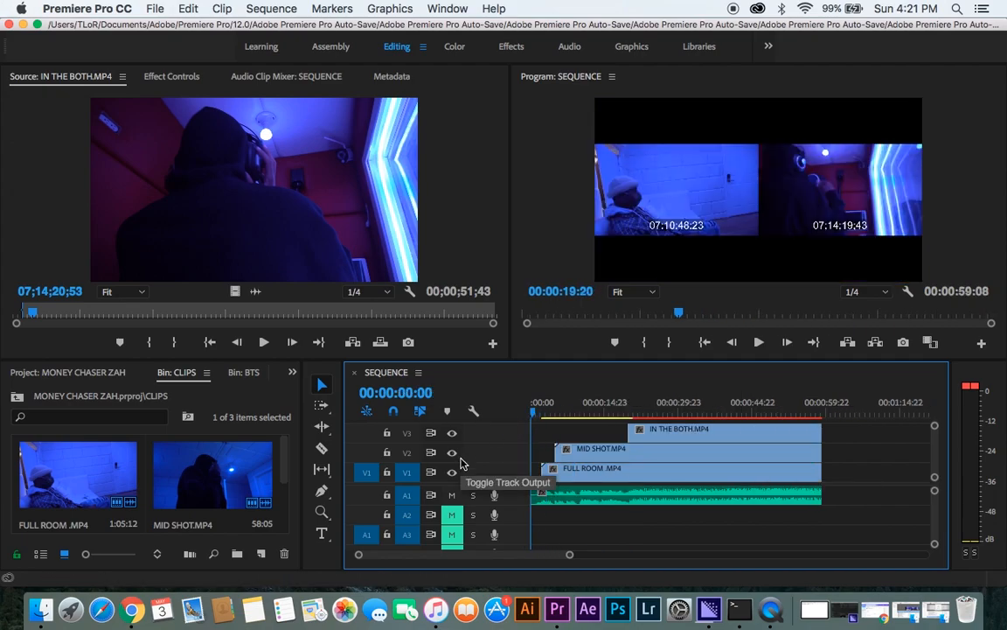
Position the playhead at 00:00:19:07 and turn off the output of video tracks V2 and V1.
left_click_drag(610, 401, 625, 402)
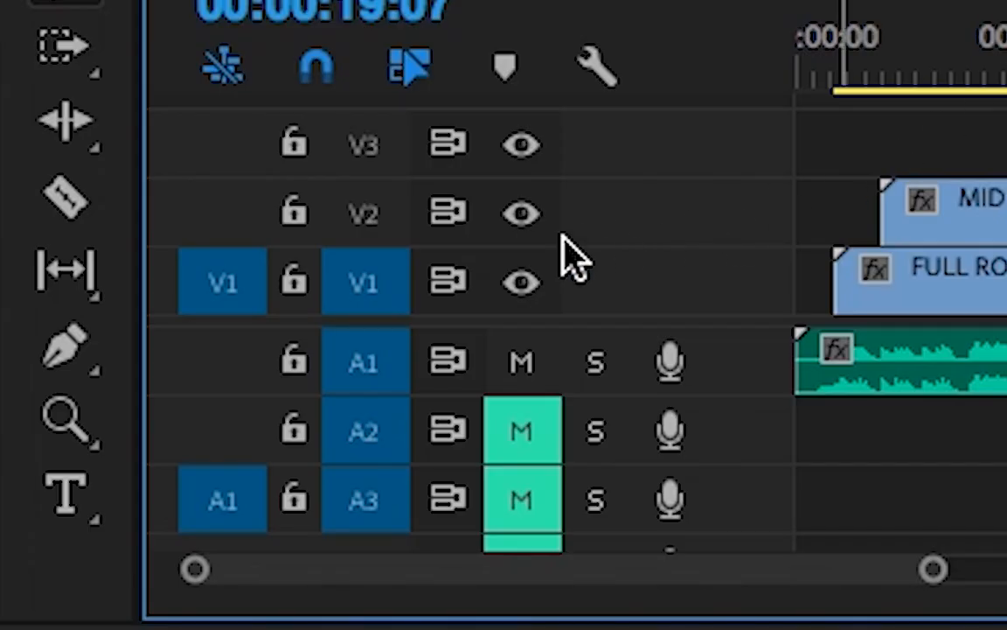
left_click(528, 221)
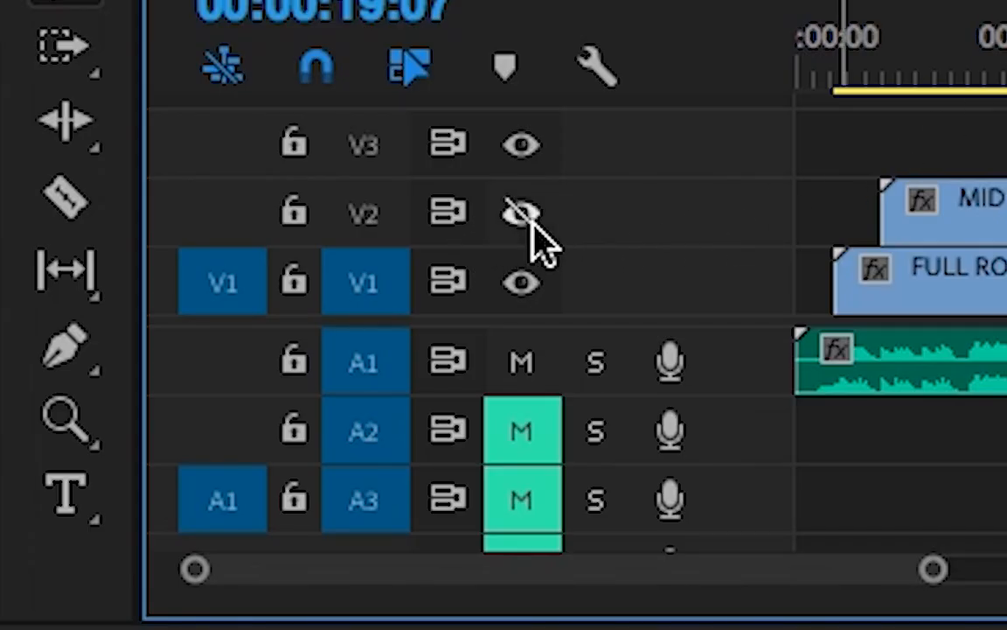
left_click(543, 289)
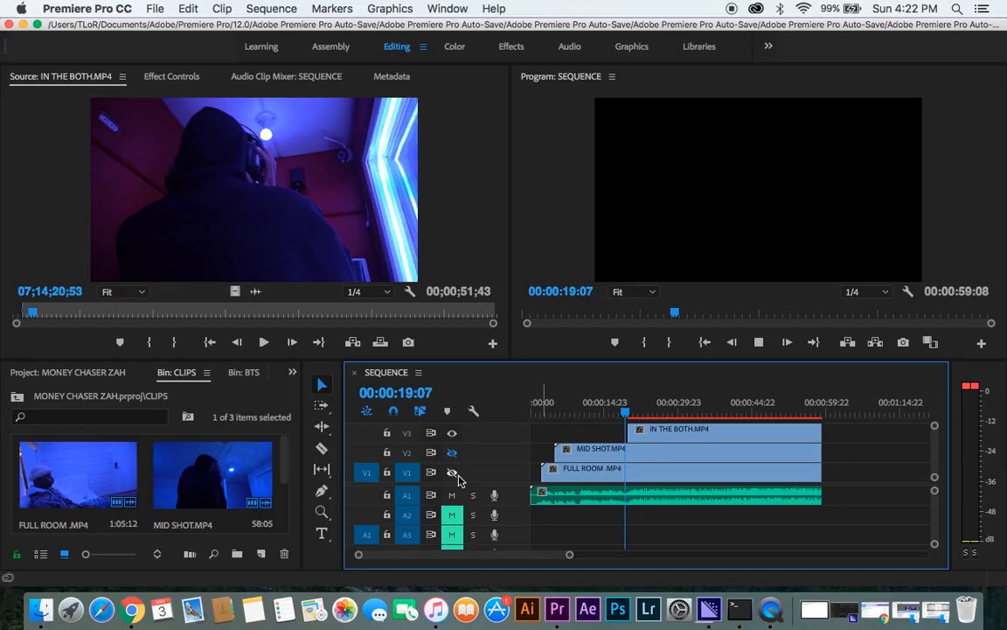
Play the sequence from 00:00:19:07 and split IN THE BOTH.MP4 on V3 into segments with the Razor tool.
key("space")
key("c")
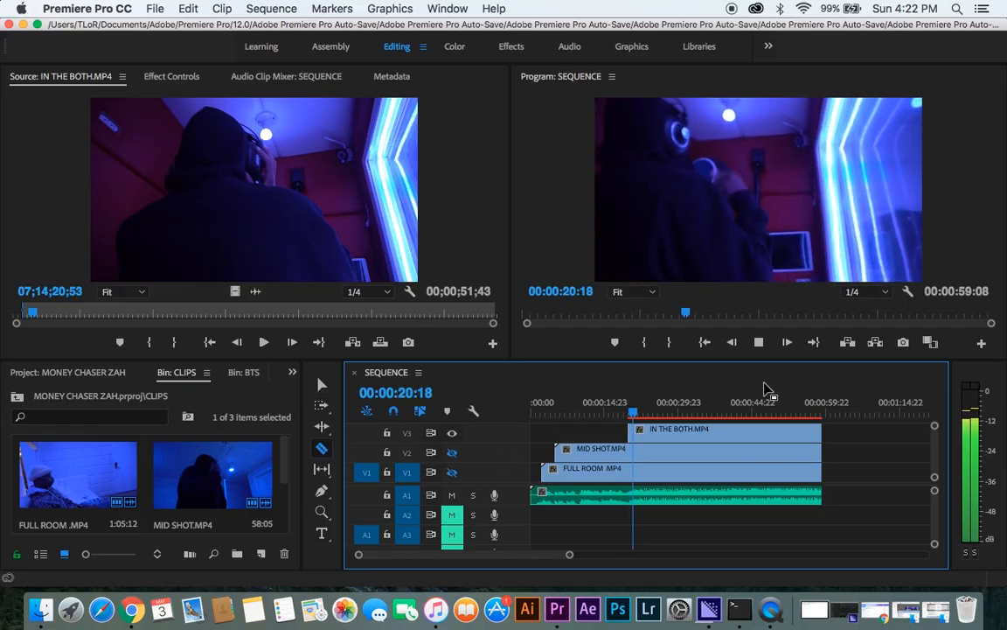
key("space")
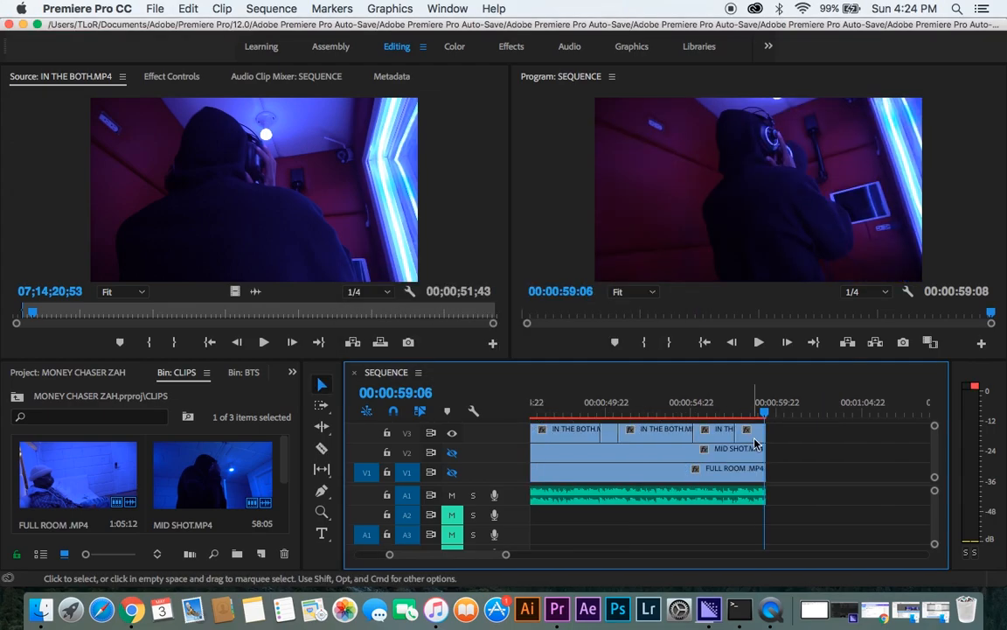
Delete the unwanted IN THE BOTH.MP4 segments on V3 and turn the output of V2 back on.
left_click_drag(737, 419, 711, 407)
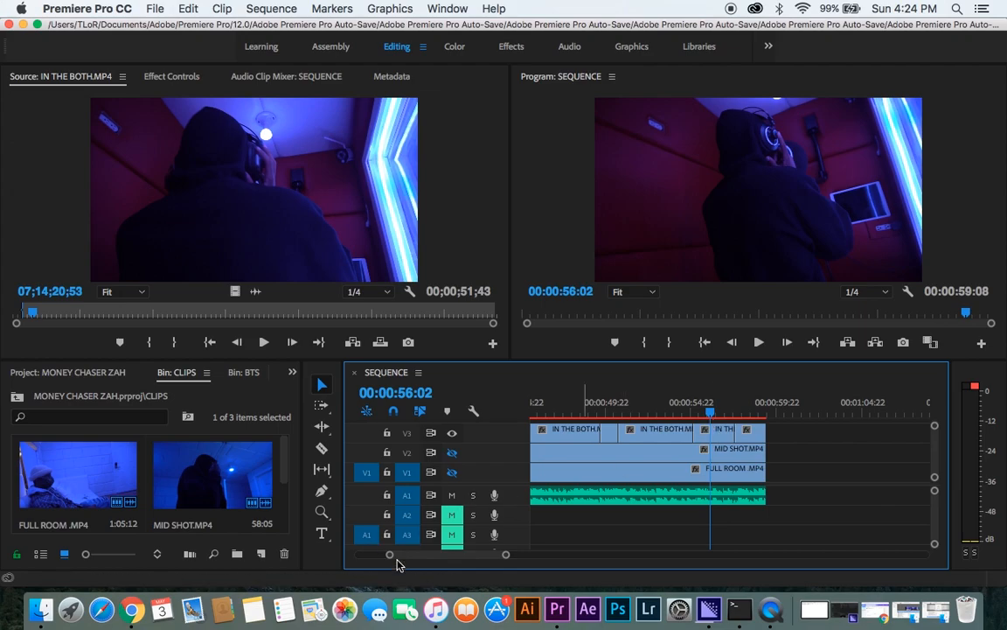
left_click_drag(389, 557, 315, 610)
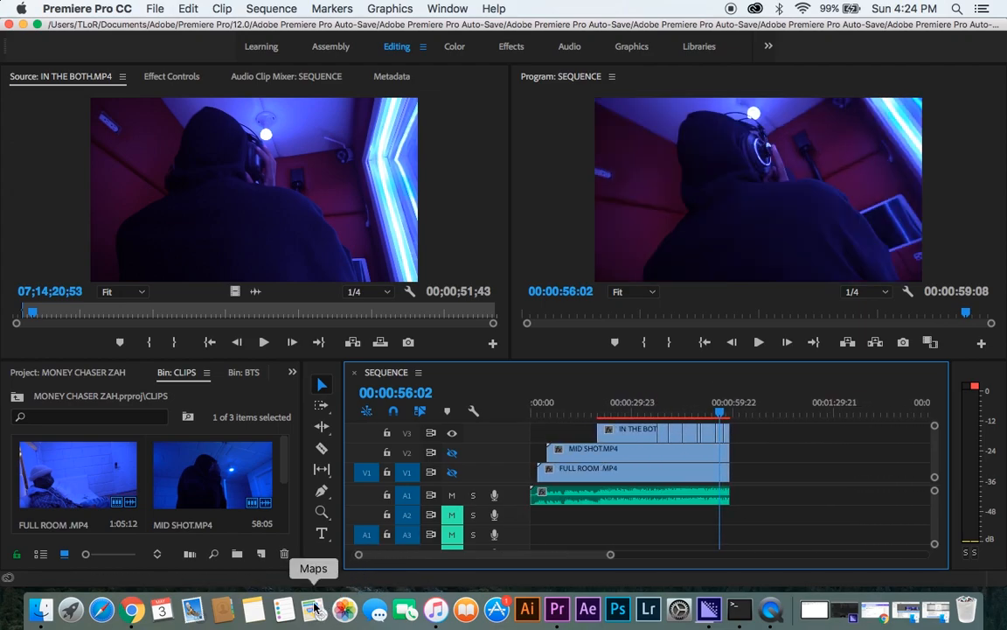
left_click(628, 407)
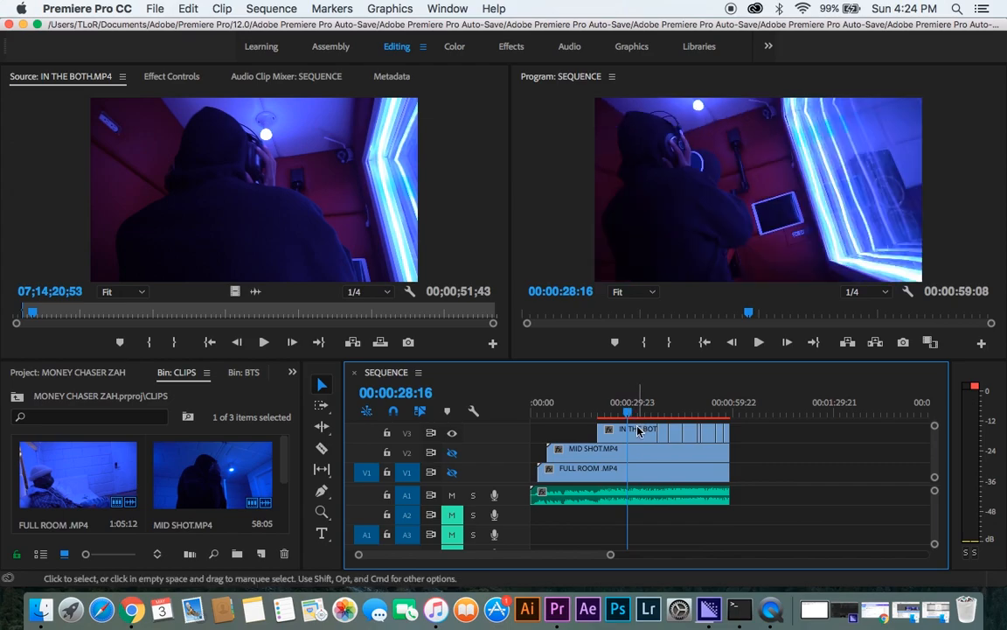
key("Delete")
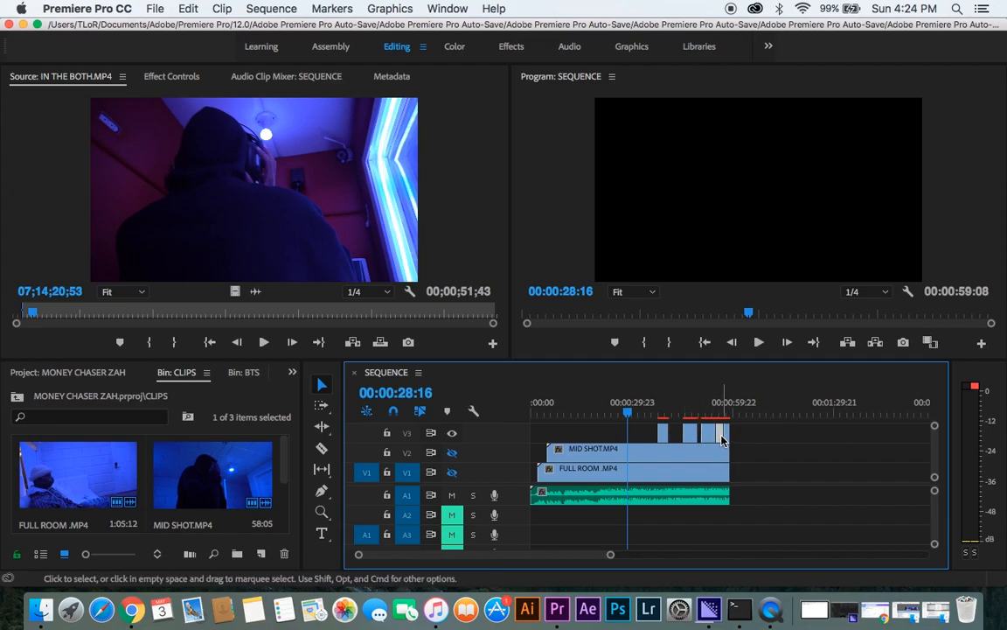
left_click(453, 453)
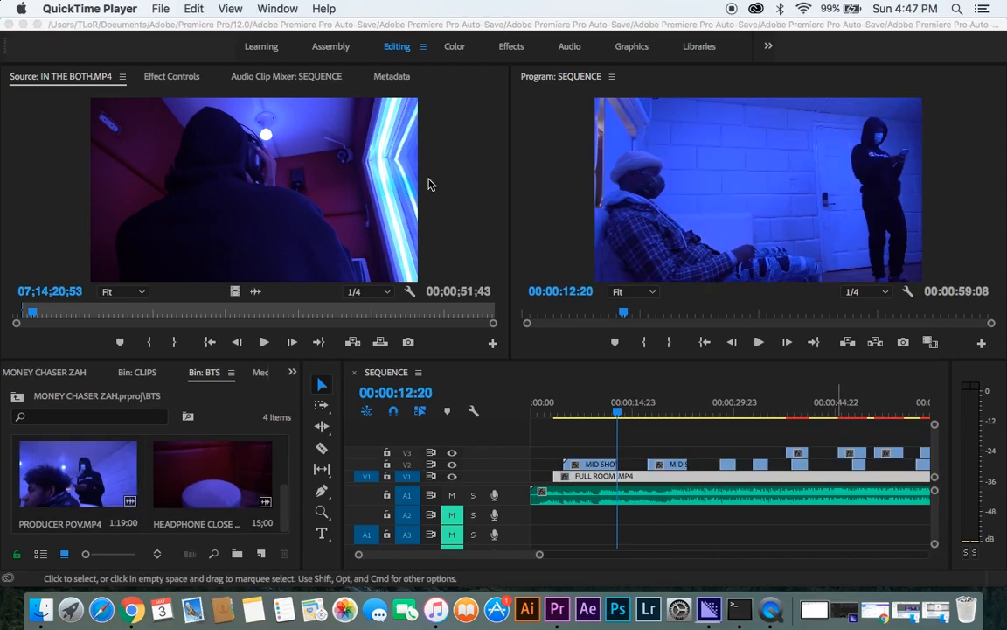
Open PRODUCER POV.MP4 from the BTS bin in the Source monitor.
left_click(540, 558)
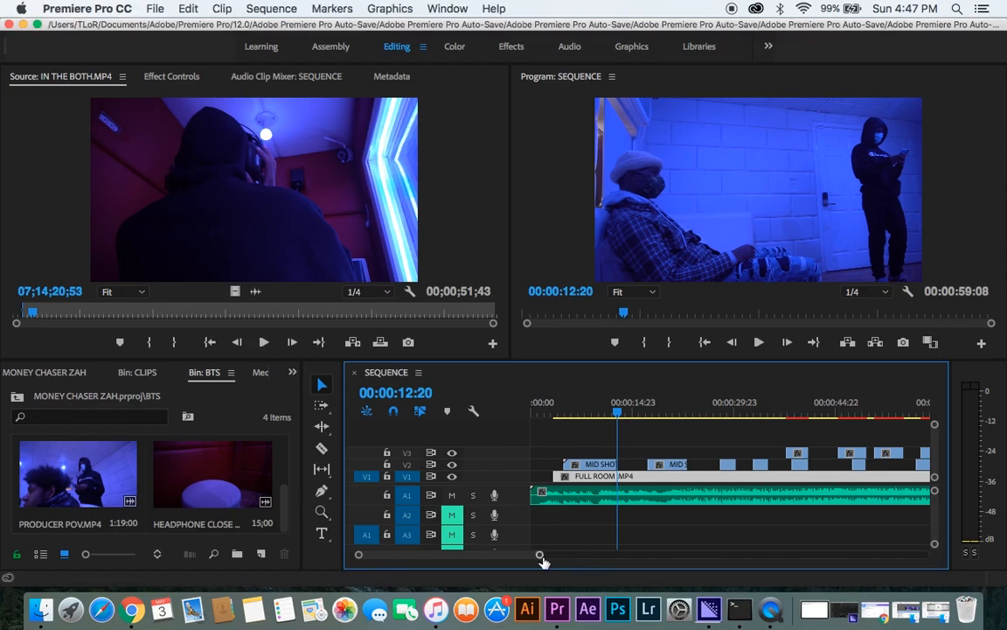
mouse_move(541, 559)
left_mouse_down()
mouse_move(634, 557)
mouse_move(552, 559)
left_mouse_up()
left_click_drag(580, 409, 579, 409)
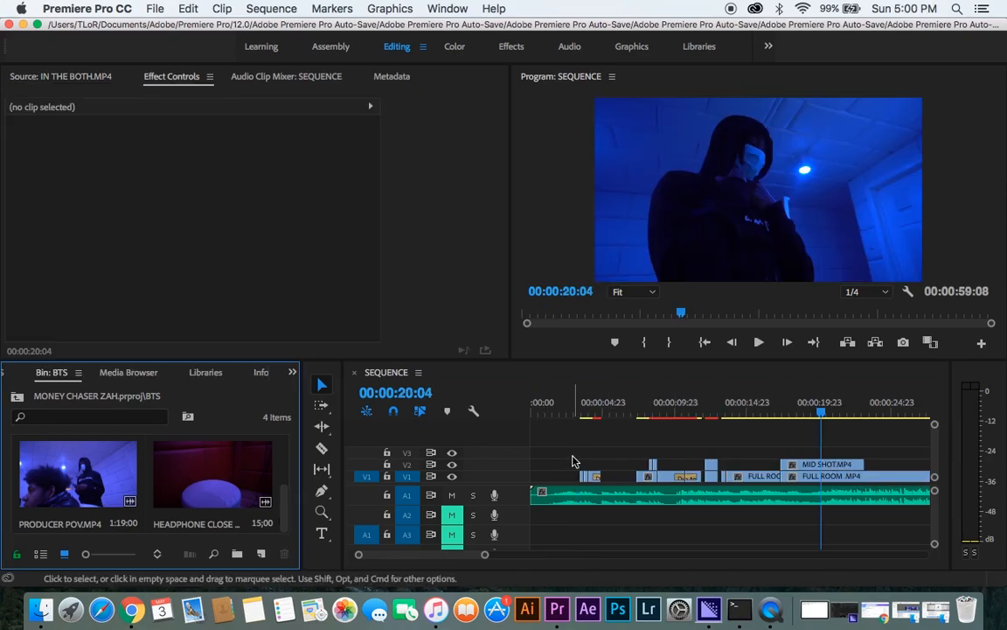
left_click(87, 77)
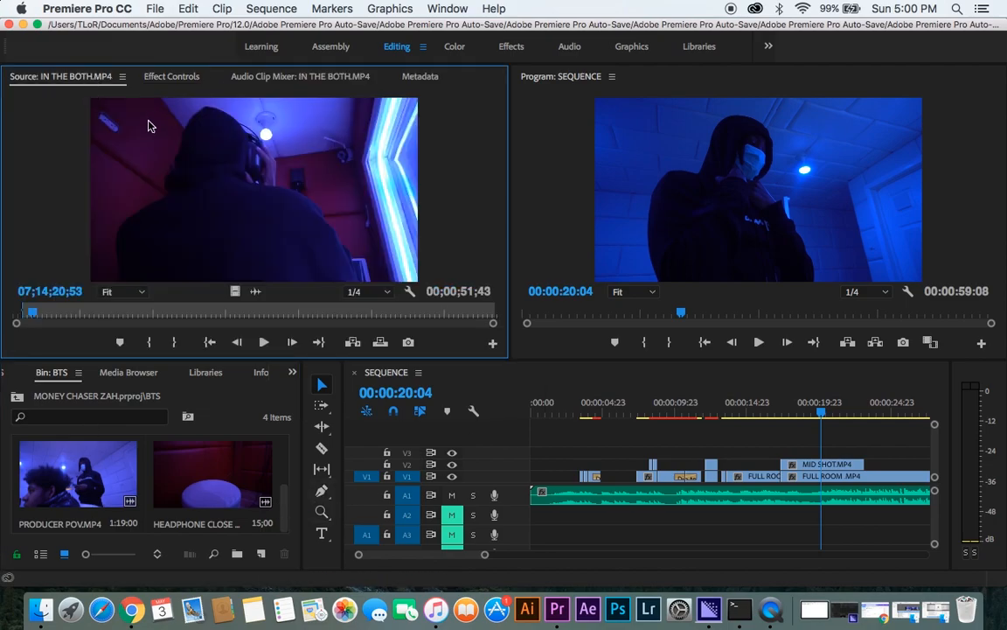
left_click(104, 453)
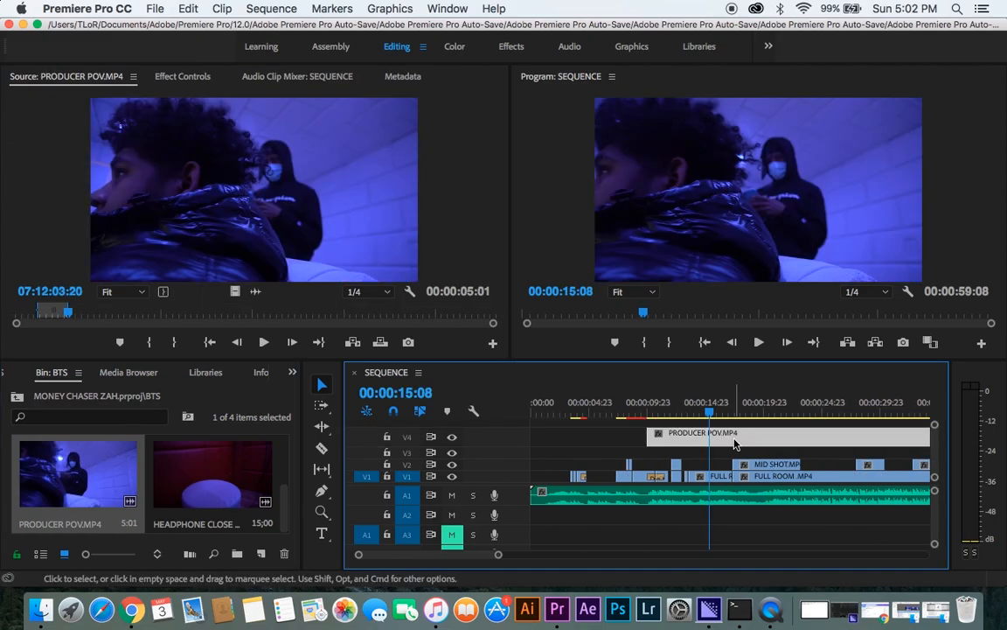
Set the label color of the PRODUCER POV.MP4 clip on V4 to Forest.
right_click(736, 443)
right_click(736, 444)
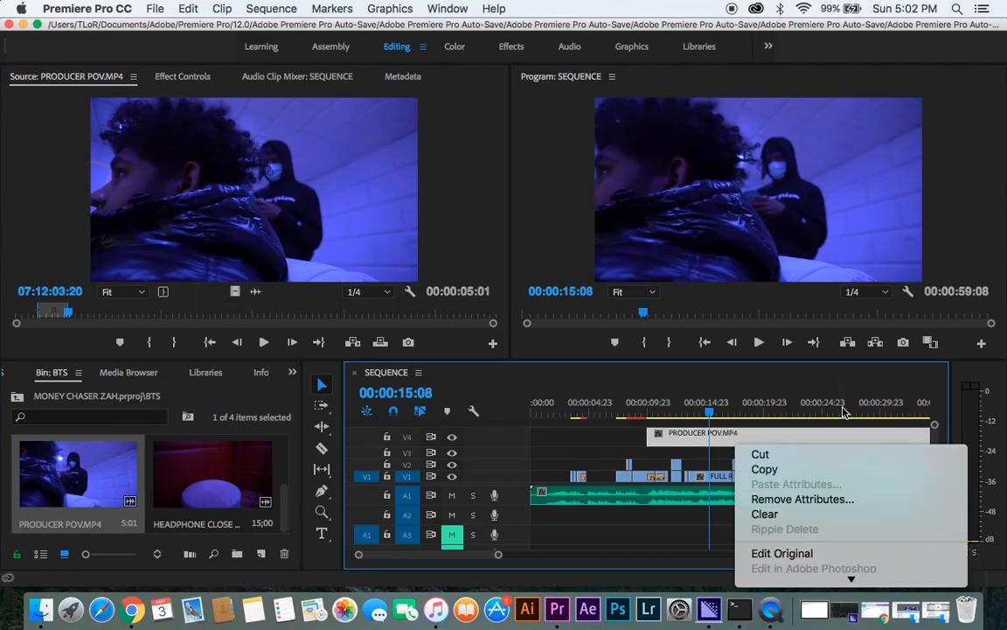
mouse_move(852, 580)
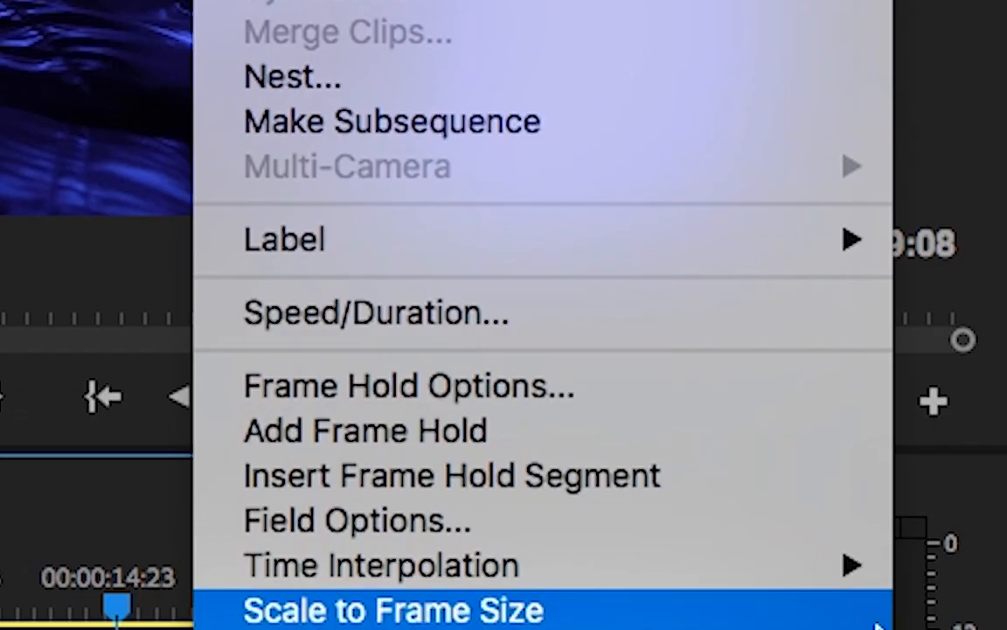
mouse_move(652, 243)
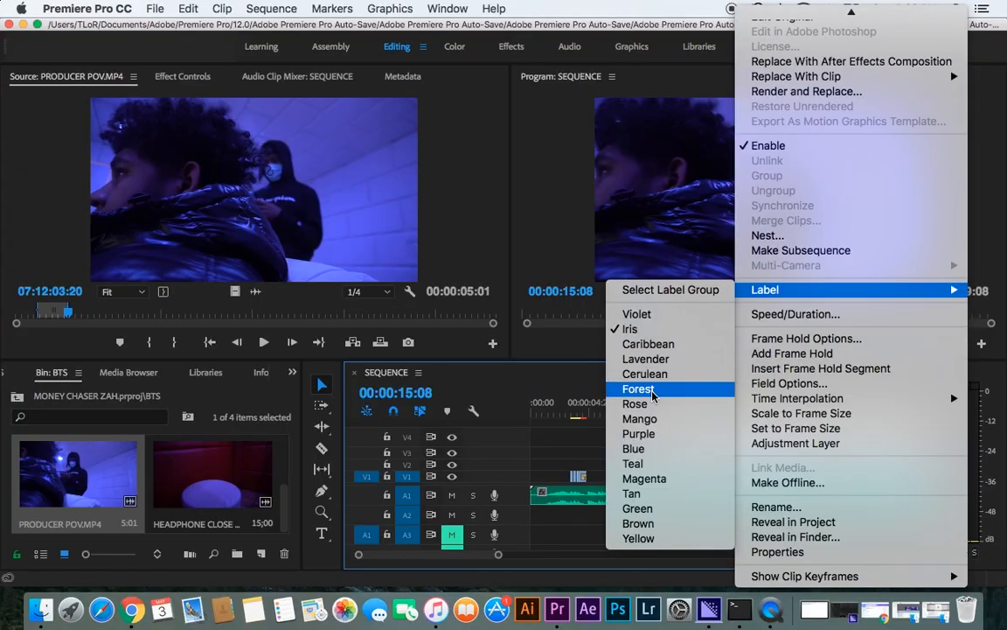
left_click(455, 399)
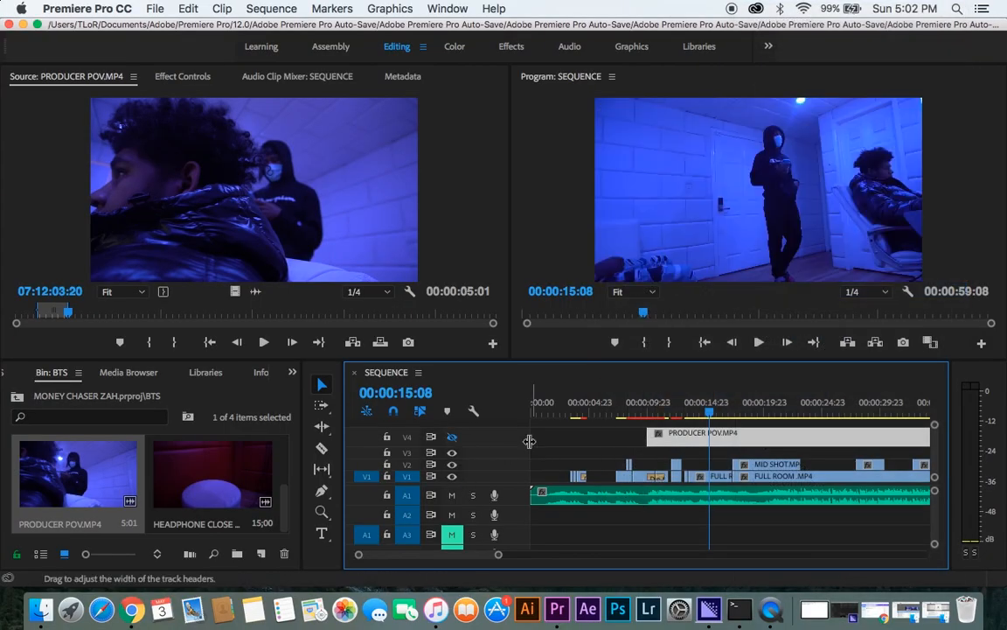
left_click(566, 439)
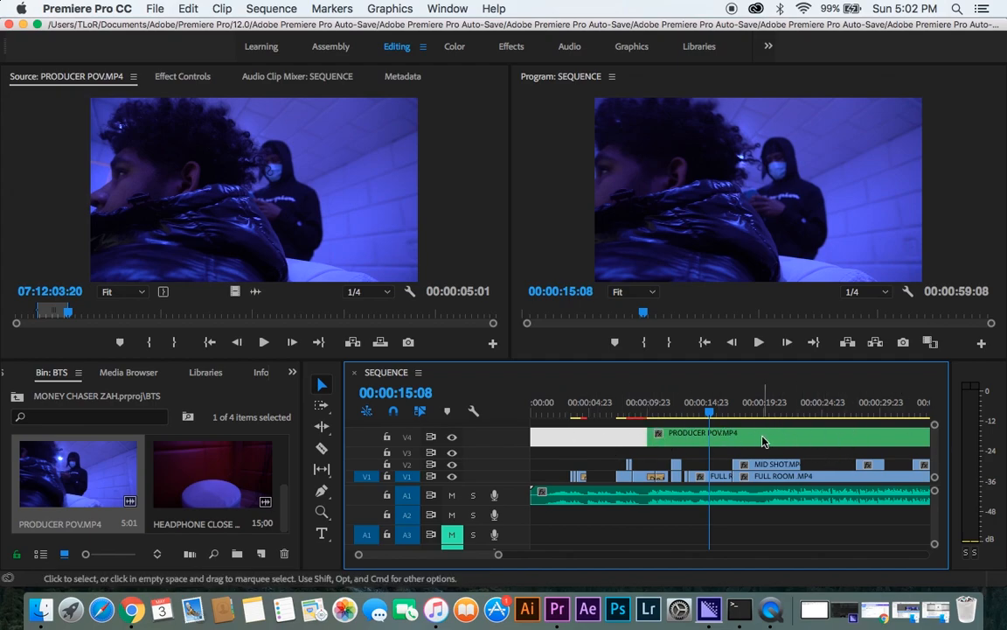
Play the sequence from the start and extend the beginning of PRODUCER POV.MP4 on V4 back to about 5.5 seconds.
mouse_move(498, 554)
left_mouse_down()
mouse_move(567, 568)
mouse_move(535, 551)
mouse_move(551, 557)
mouse_move(487, 555)
left_mouse_up()
left_click(535, 407)
key("space")
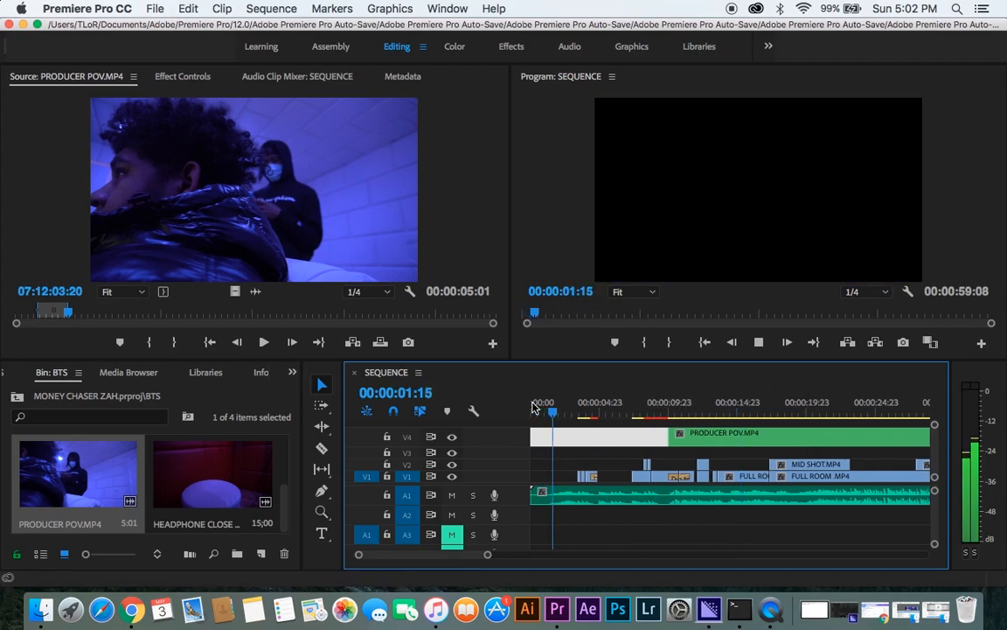
left_click_drag(672, 435, 612, 434)
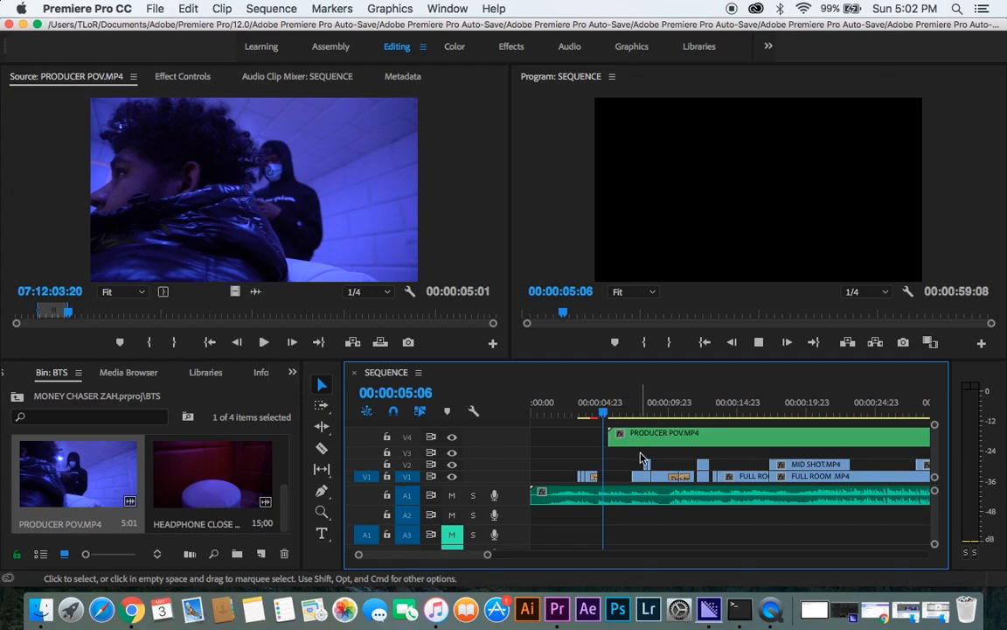
key("space")
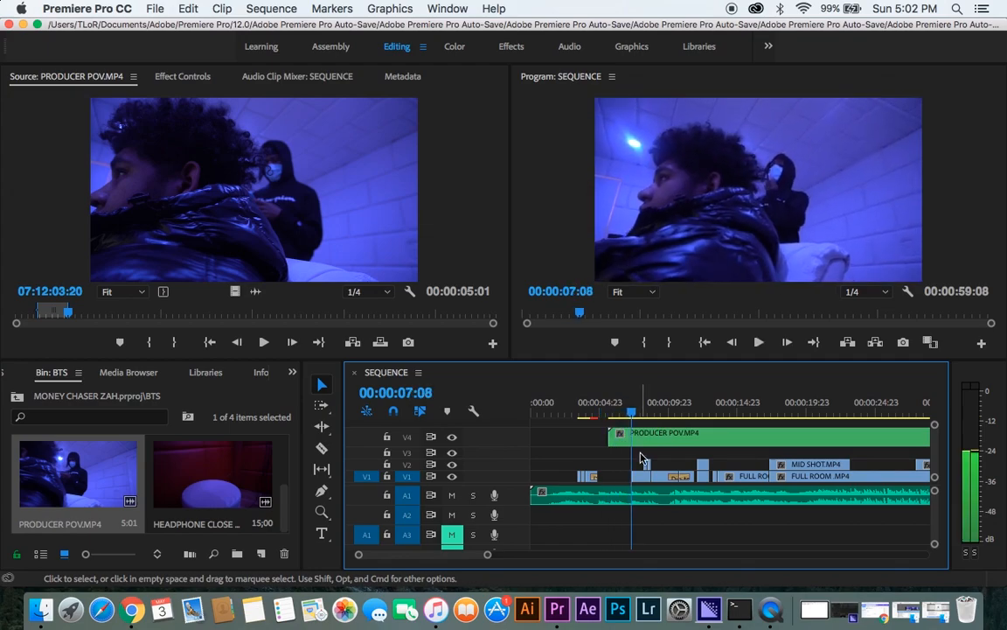
Play through PRODUCER POV.MP4 on V4 and cut it into short segments with the Razor tool.
key("space")
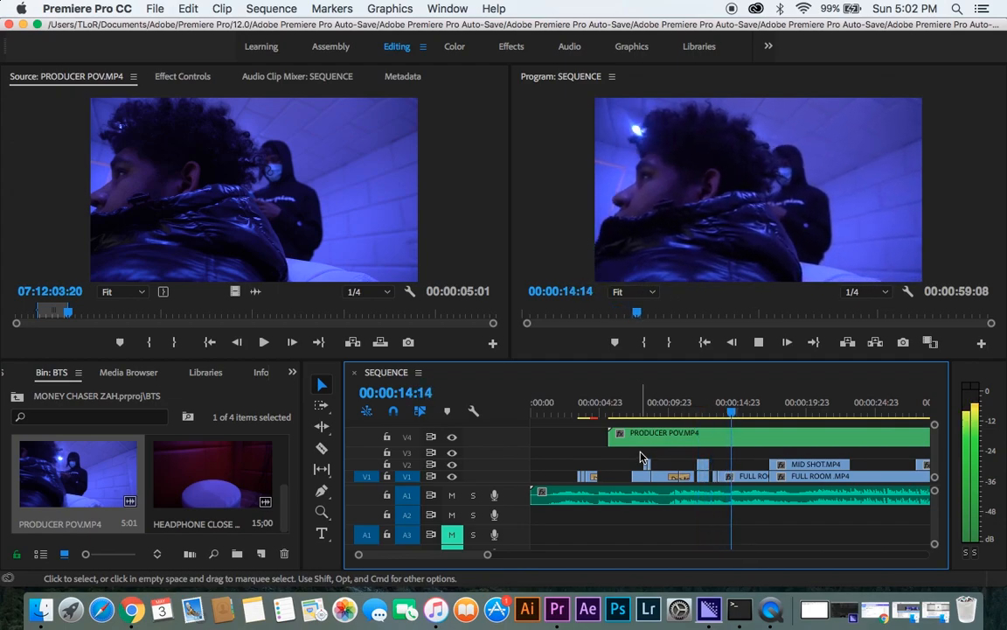
key("space")
key("c")
mouse_move(358, 557)
left_mouse_down()
mouse_move(375, 559)
mouse_move(346, 570)
left_mouse_up()
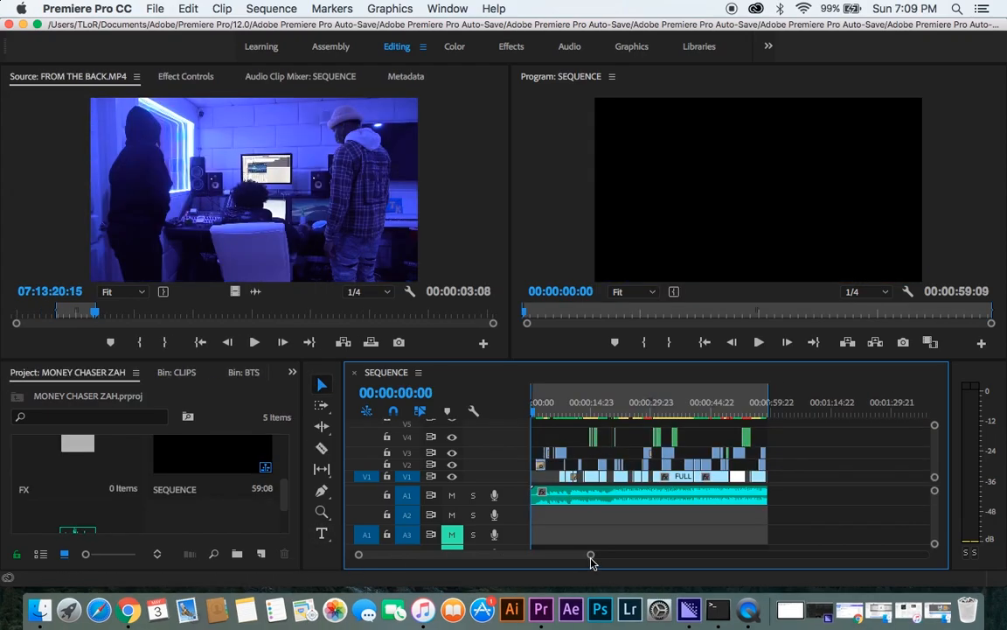
Review the edited opening of the sequence, from the first clips through about 11 seconds.
left_click_drag(592, 558, 521, 569)
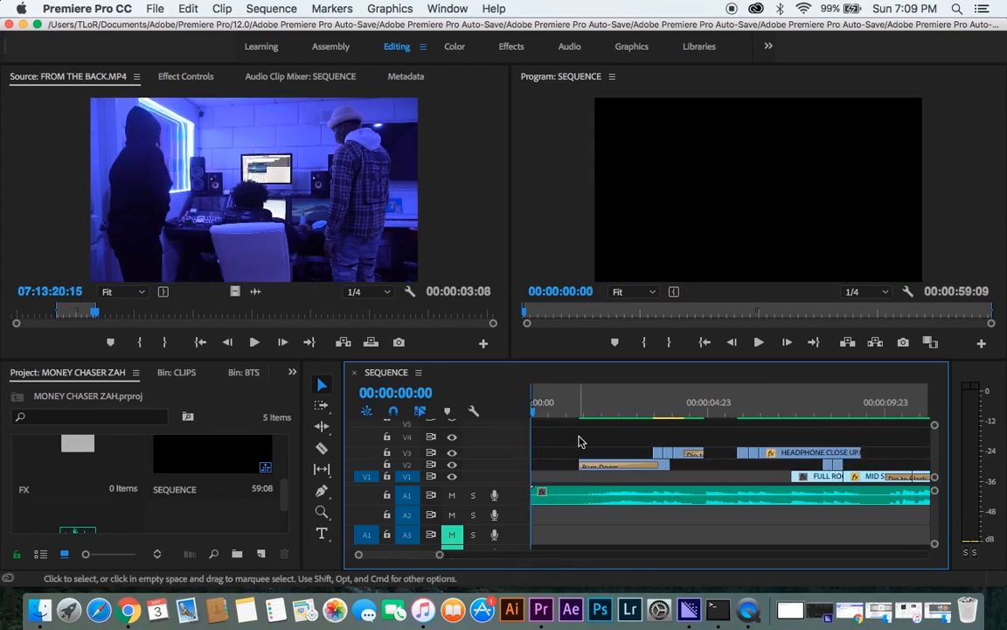
left_click(584, 413)
left_click_drag(584, 414, 690, 411)
key("space")
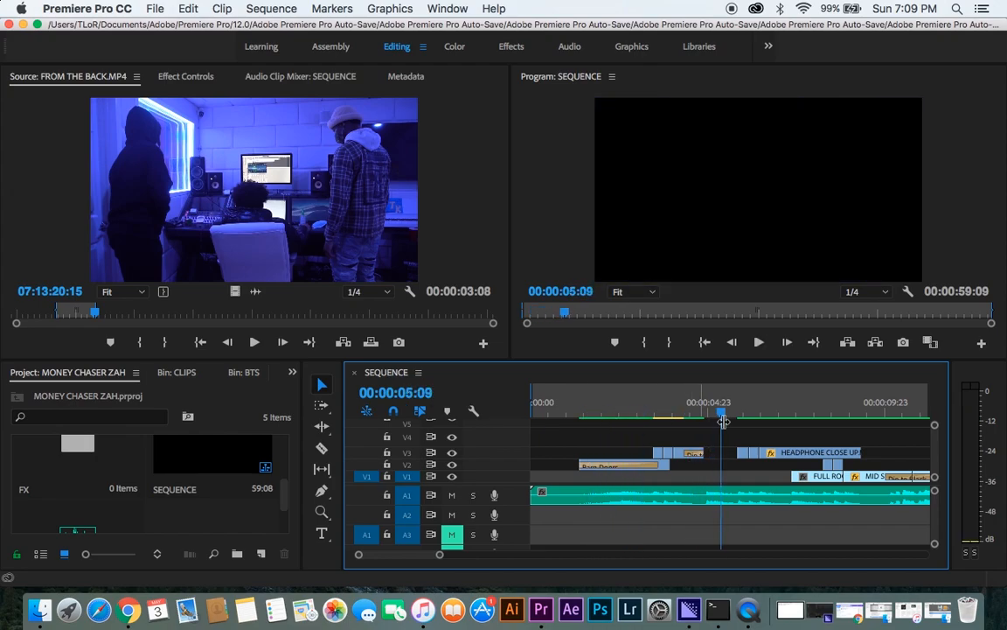
scroll(743, 437, "down", 2)
left_click(837, 411)
key("space")
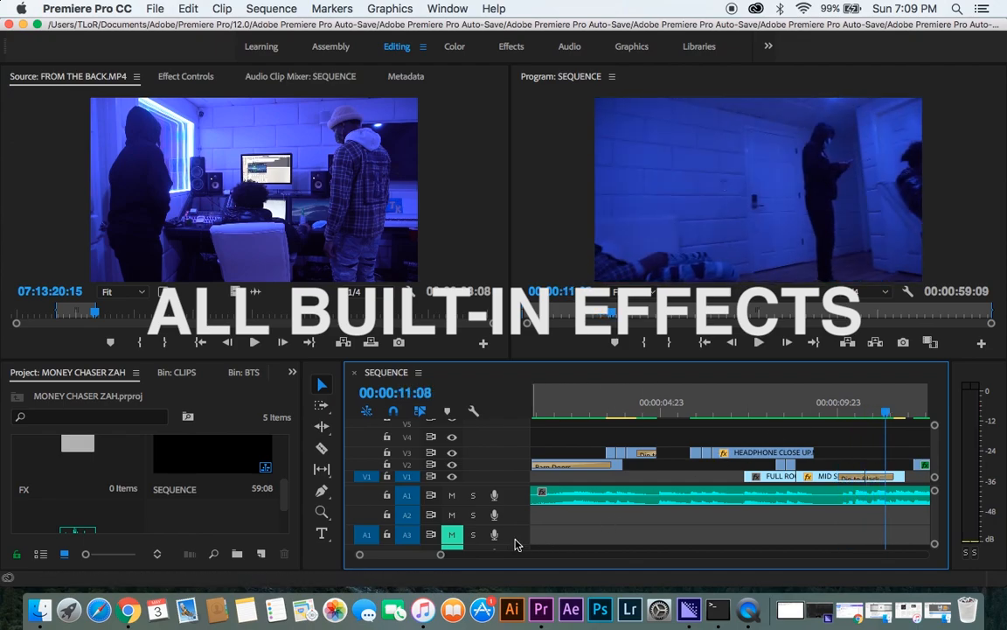
Play the edit around 29 to 31 seconds and return the playhead to the sequence start.
mouse_move(441, 558)
left_mouse_down()
mouse_move(454, 558)
mouse_move(416, 558)
mouse_move(433, 557)
left_mouse_up()
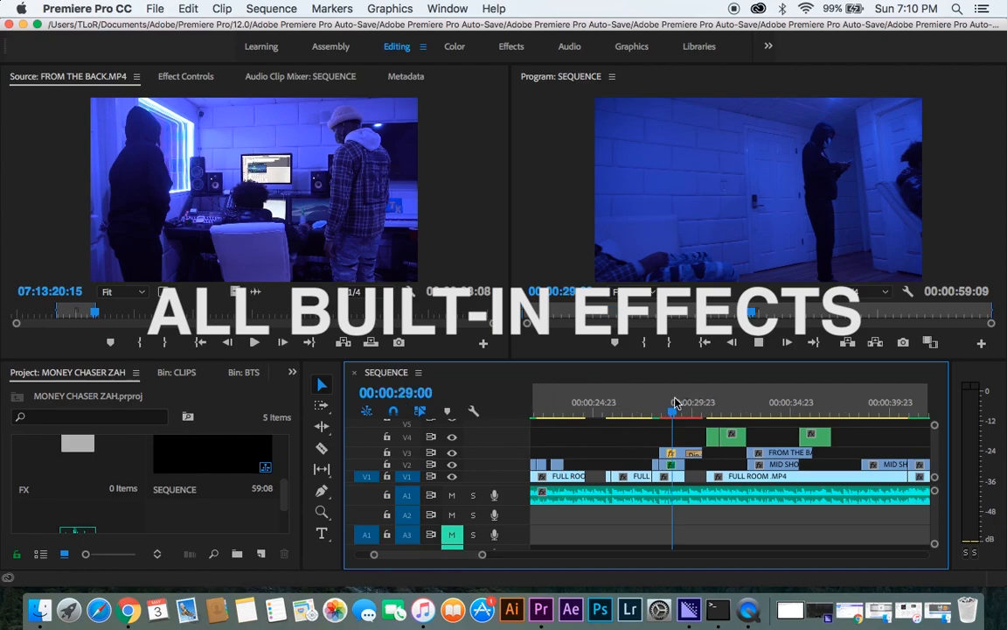
key("space")
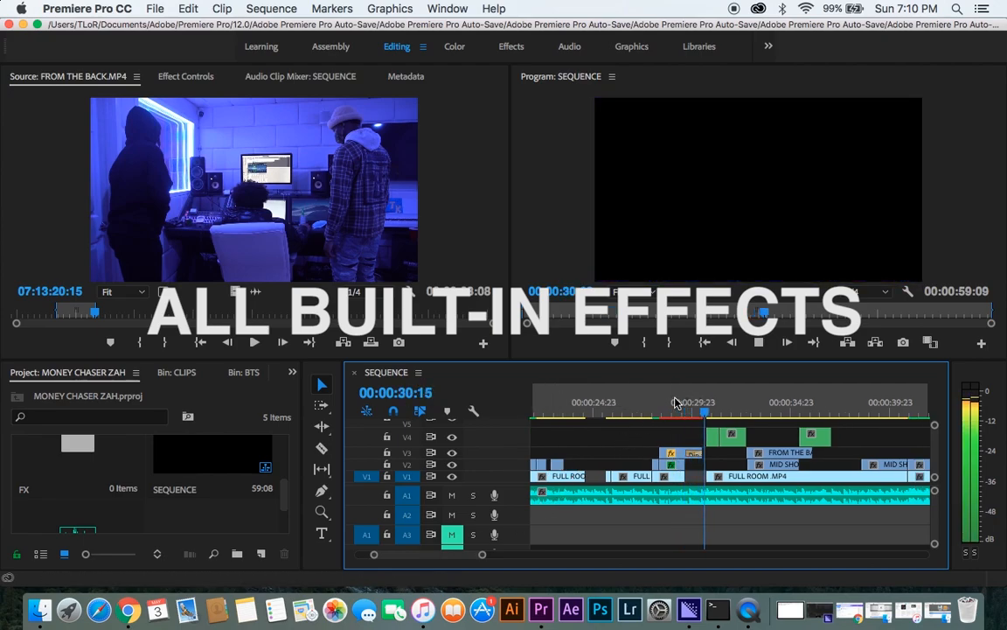
key("space")
left_click_drag(485, 557, 554, 556)
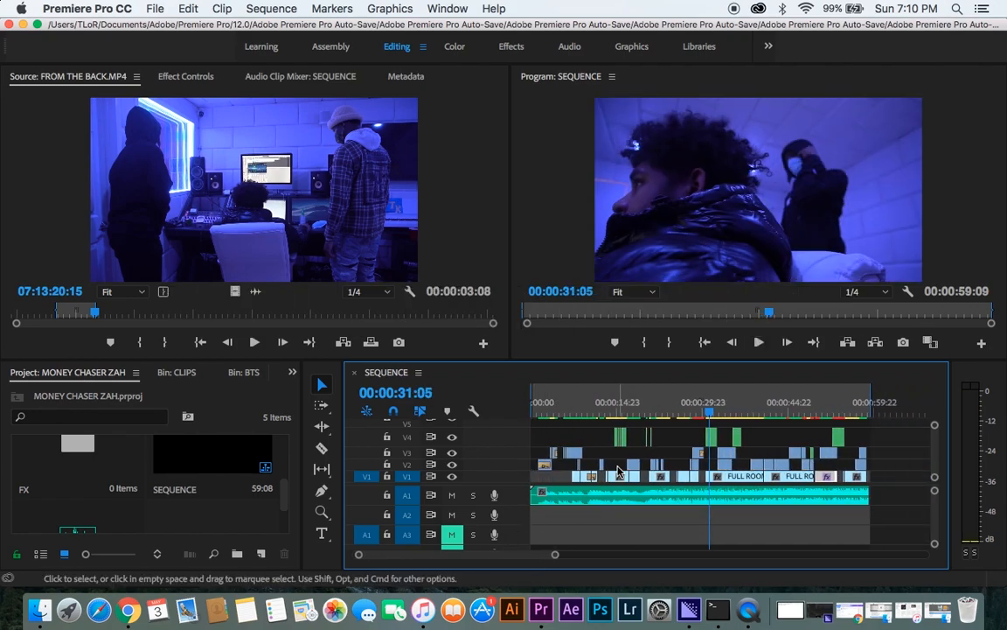
key("Home")
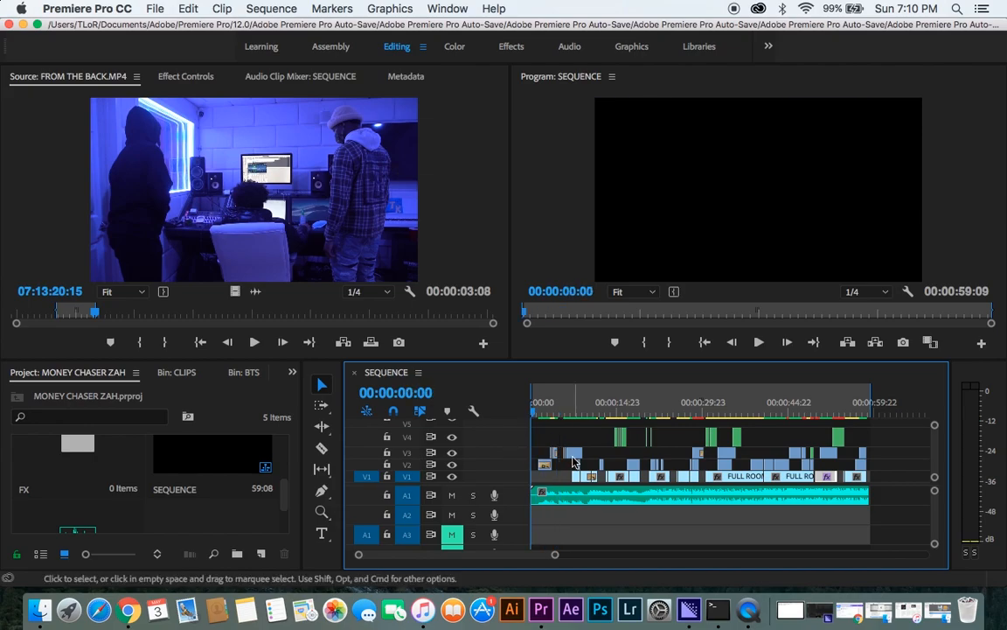
Create a white color matte at 1920 x 1080, 23.976 fps, with square pixels in the FX bin.
left_click_drag(554, 557, 525, 569)
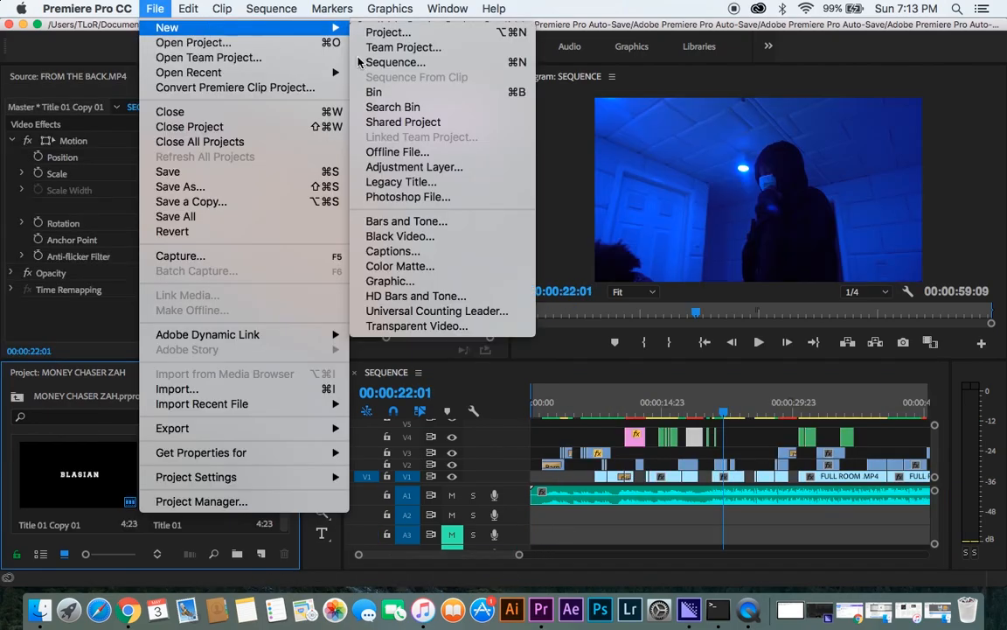
left_click(439, 266)
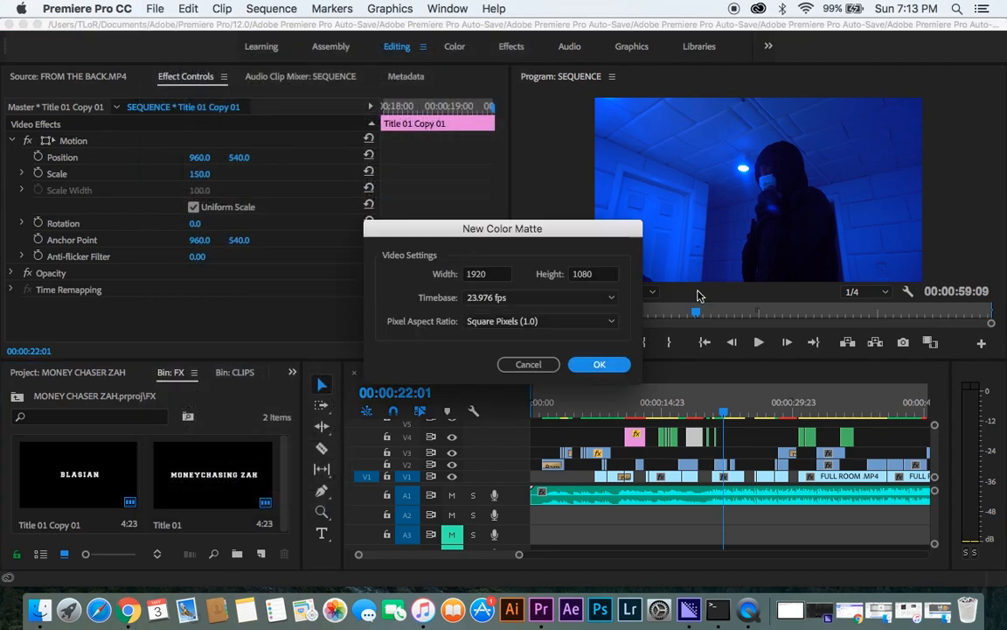
left_click(598, 366)
left_click(344, 339)
left_click(672, 133)
left_click(538, 334)
Move Title 01 from V4 down to V3 and place the Color Matte above it on V4.
left_click(567, 402)
key("=")
key("space")
key("=")
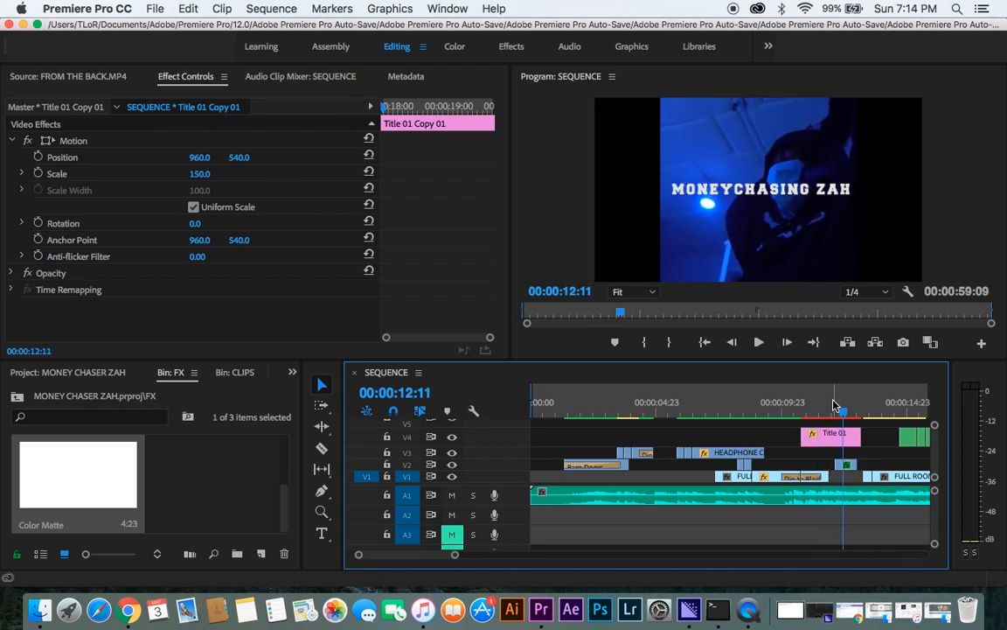
left_click(835, 404)
left_click_drag(837, 435, 848, 452)
left_click_drag(77, 474, 765, 434)
left_click(837, 410)
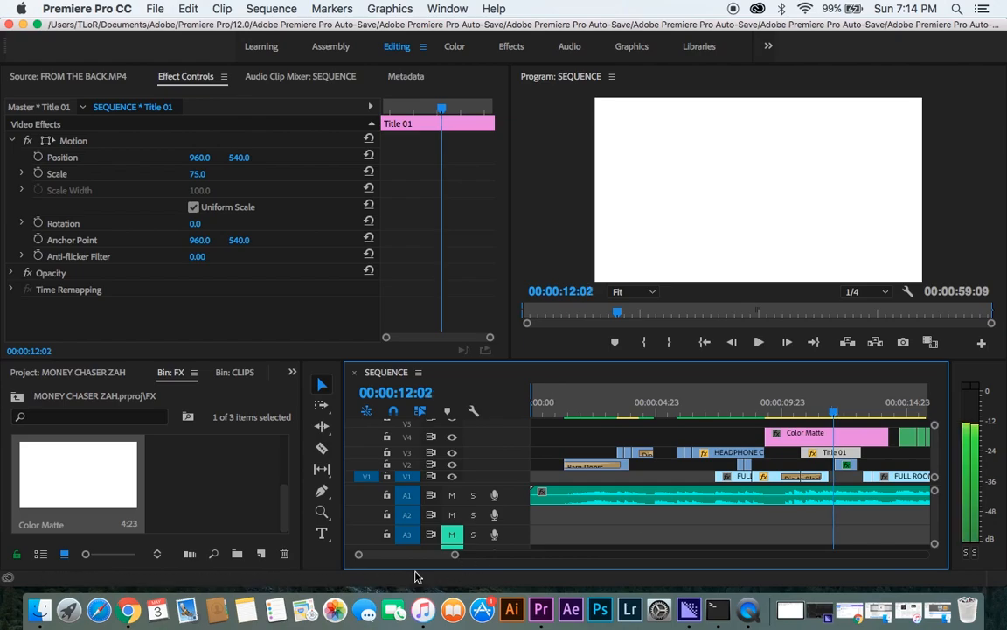
Trim the Color Matte on V4 to a flash of a few frames starting at 00:00:12:01 and play it back.
left_click_drag(358, 555, 368, 556)
left_click_drag(617, 435, 735, 443)
key("Right")
key("Right")
key("Right")
key("Right")
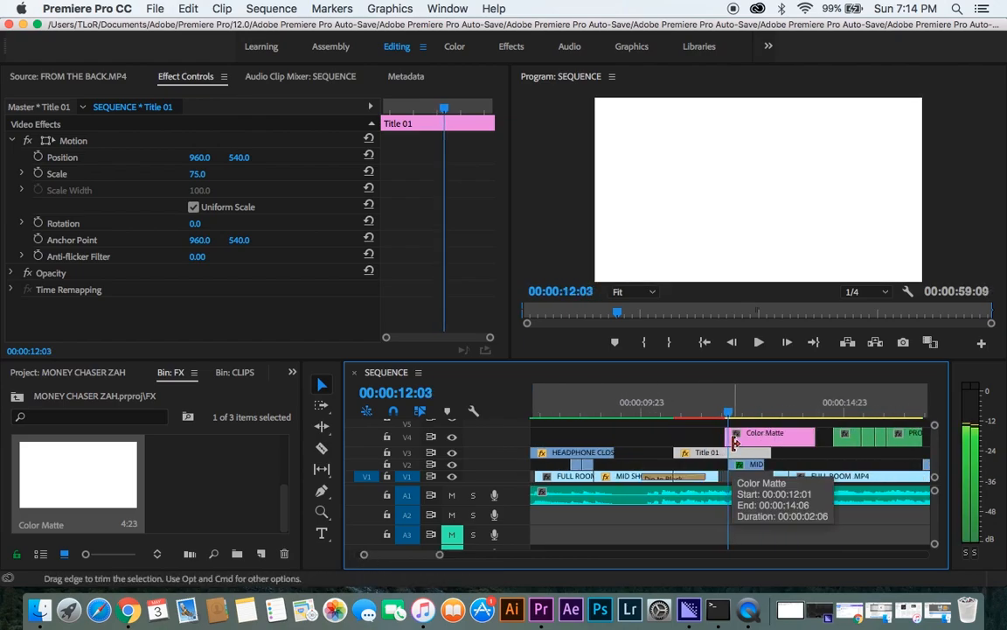
left_click_drag(812, 438, 732, 436)
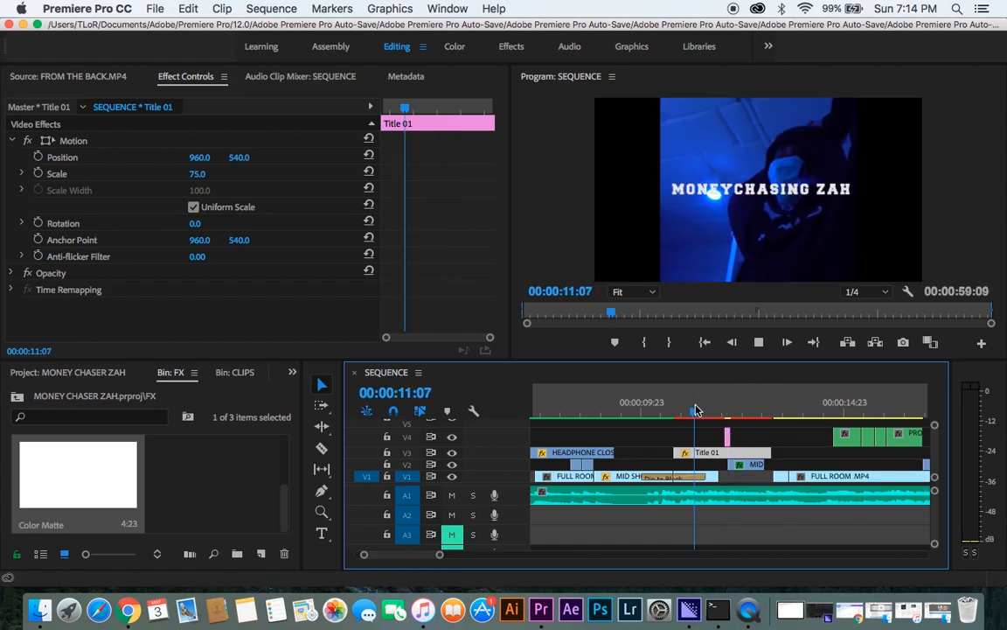
key("space")
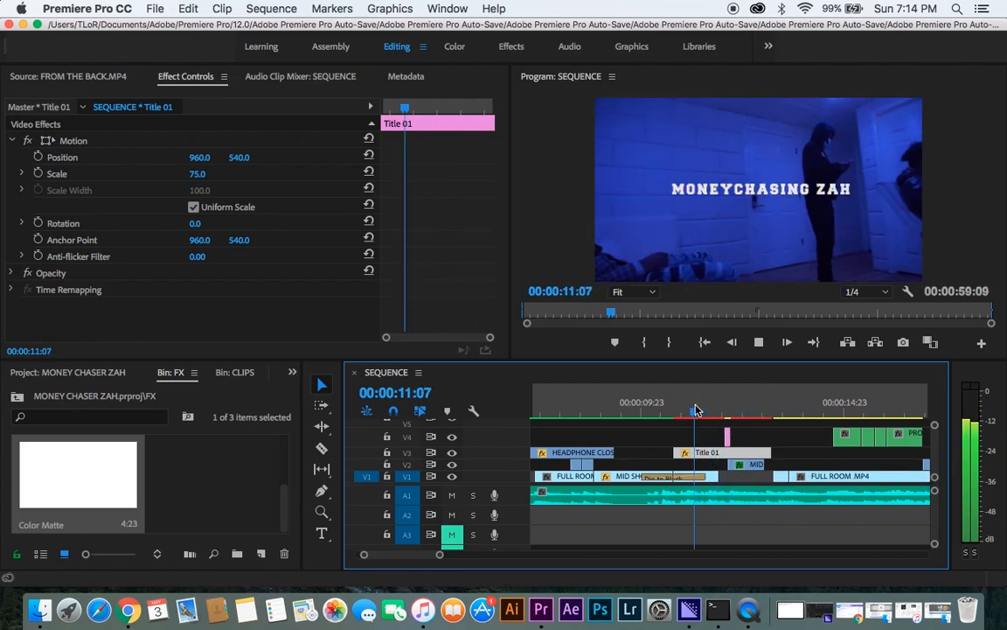
Shift the Color Matte flash on V4 a few frames earlier, to about 00:00:11:21, and play it back over the title.
key("space")
left_click_drag(716, 404, 719, 404)
left_click(722, 436)
key("space")
key("space")
left_click(702, 406)
key("space")
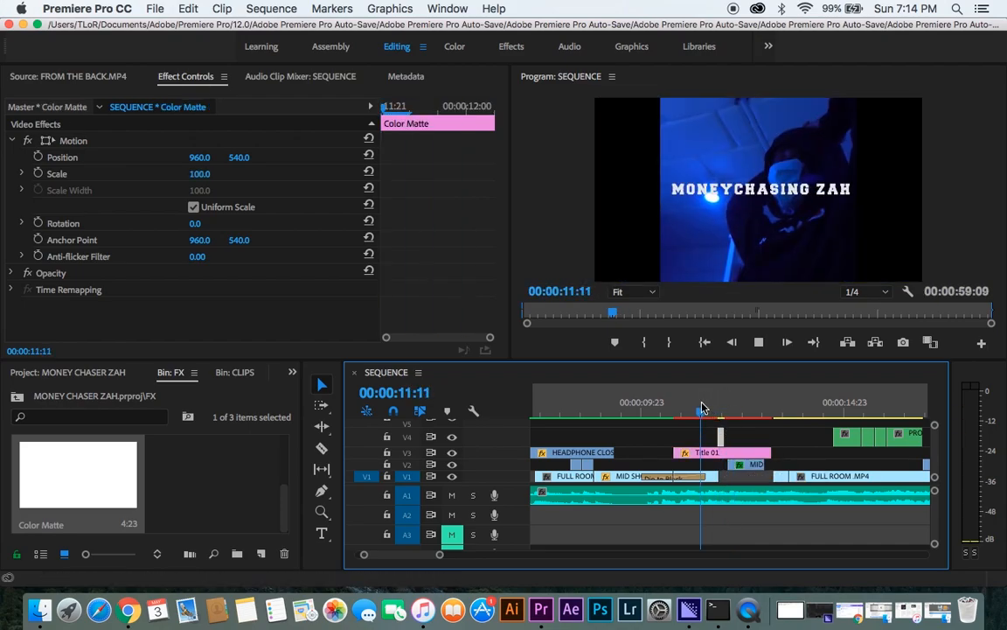
key("space")
left_click_drag(723, 409, 723, 438)
left_click(696, 396)
key("space")
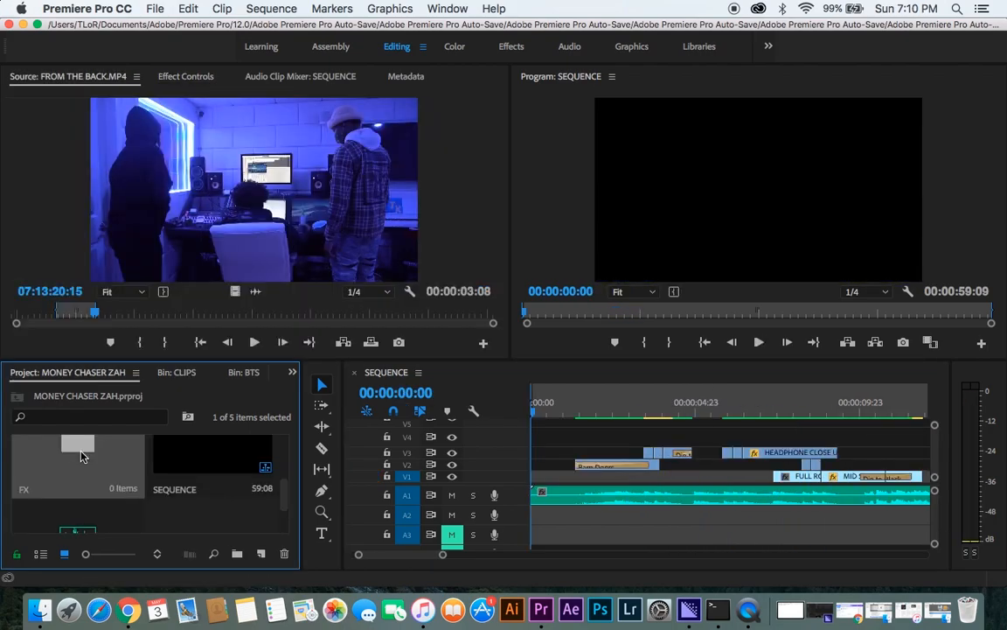
Create the legacy title Title 01 at 1920 x 1080, 23.976 fps in the FX bin with the text MONEYCHASING ZAH.
double_click(81, 456)
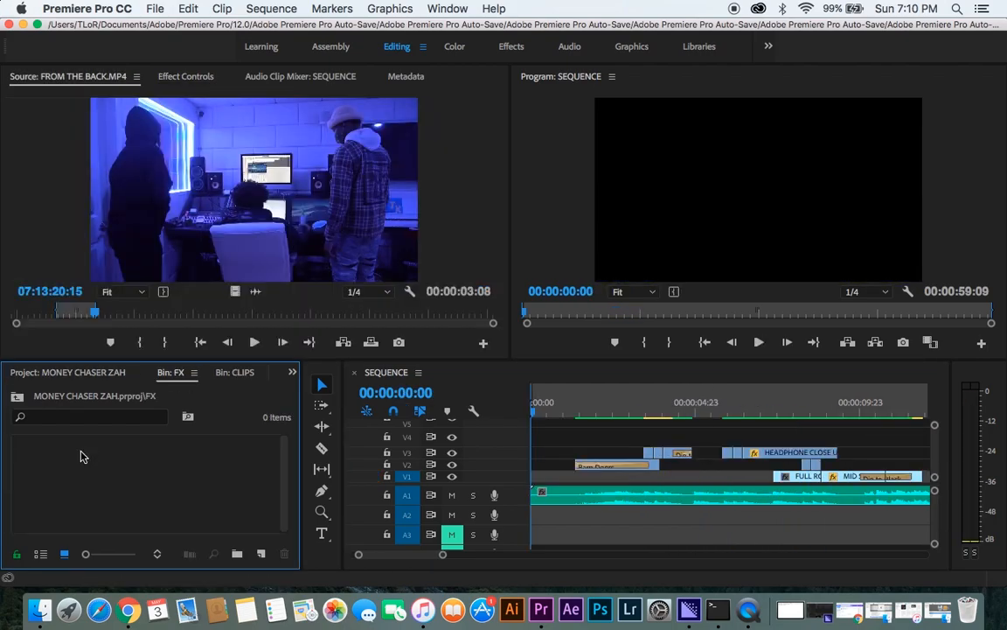
left_click(158, 8)
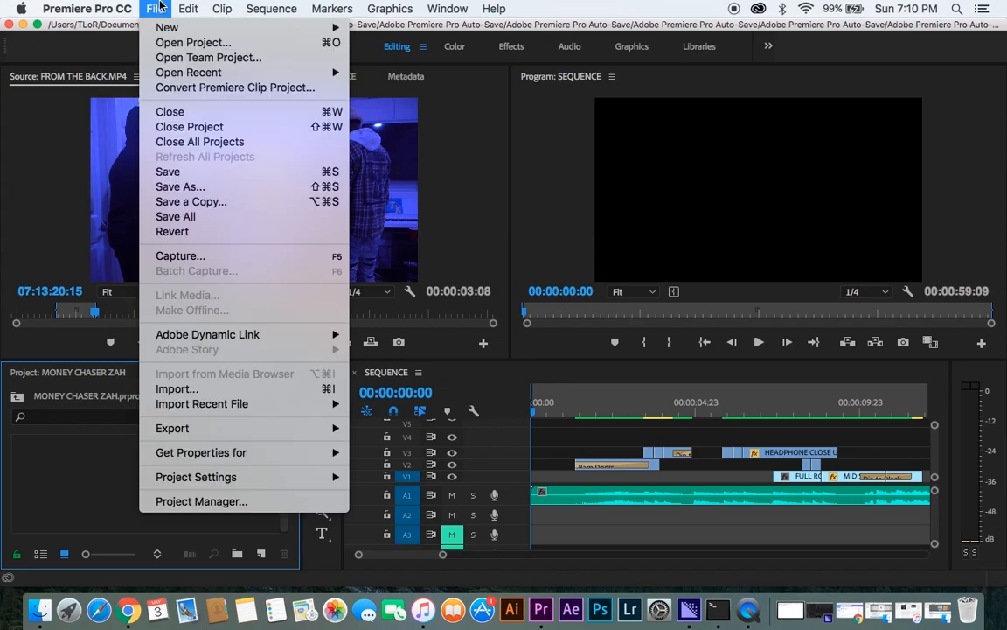
mouse_move(175, 27)
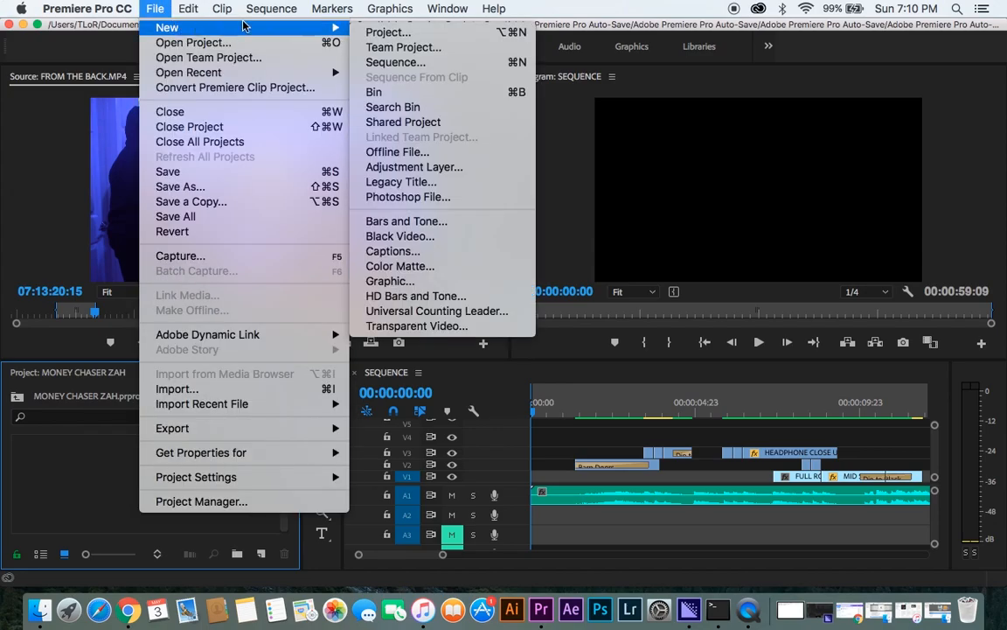
left_click(429, 187)
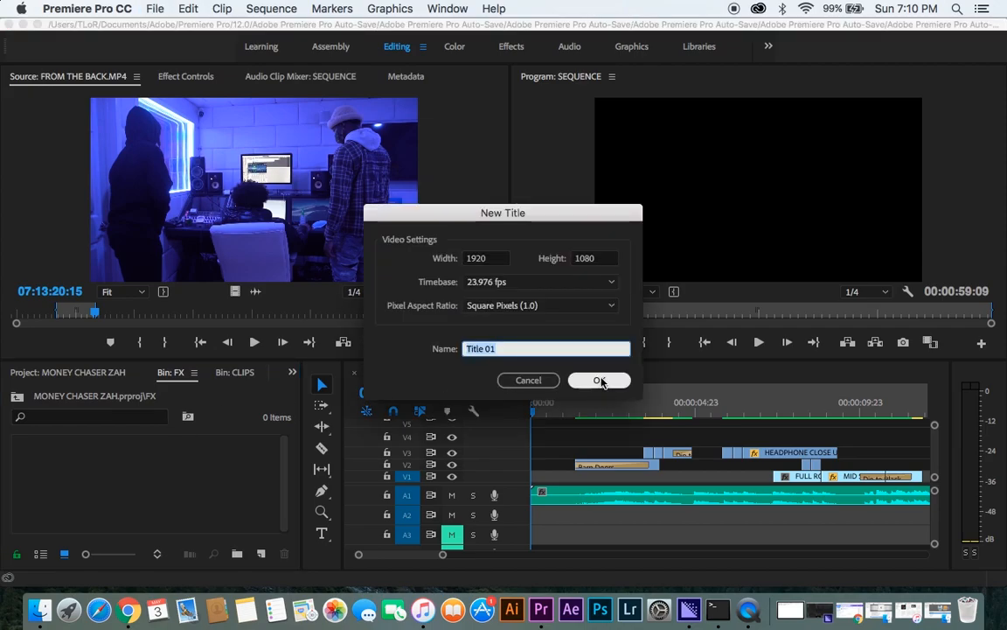
left_click(599, 381)
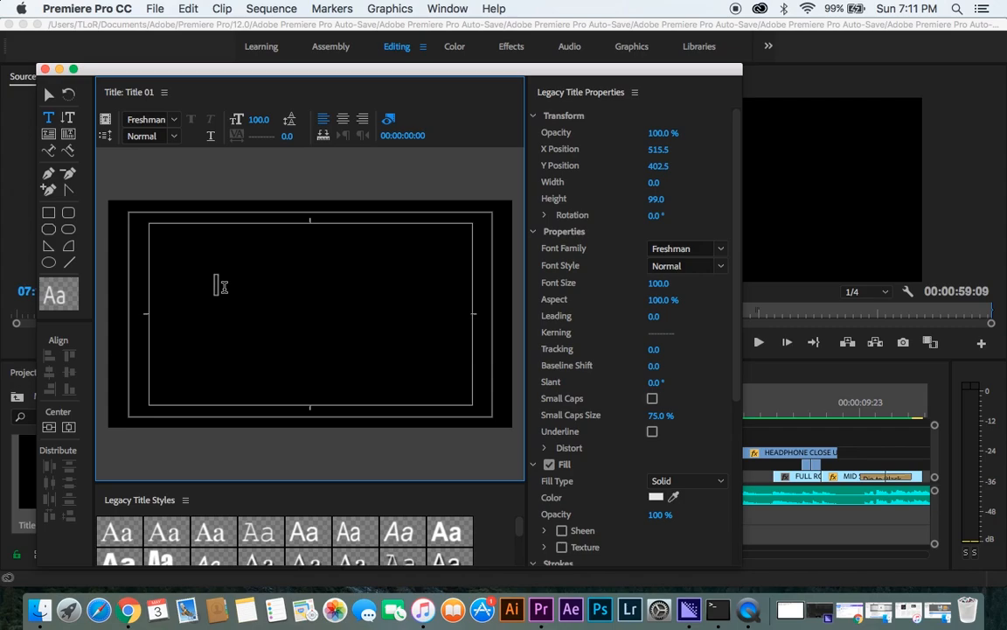
type("MONEYCHASING")
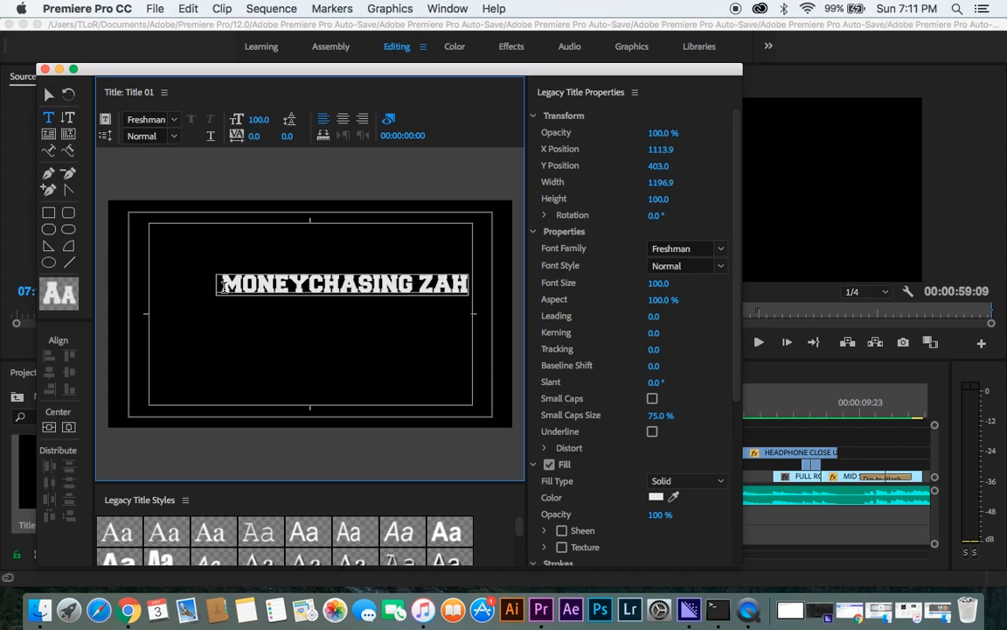
key("super+w")
Play the sequence from the start of the title clip on V4 to check how it appears.
key("space")
key("space")
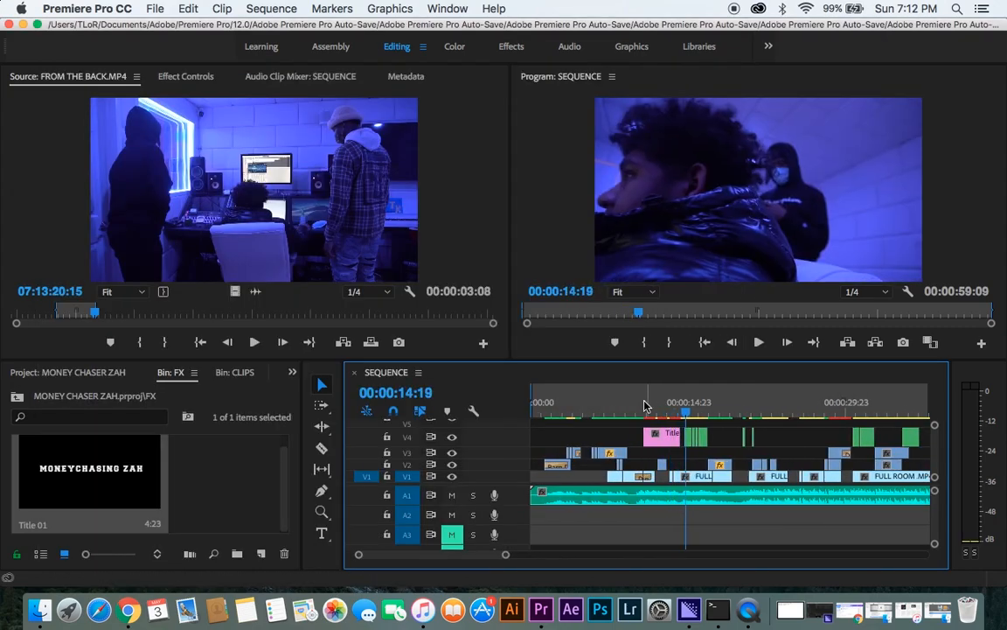
left_click(643, 404)
key("space")
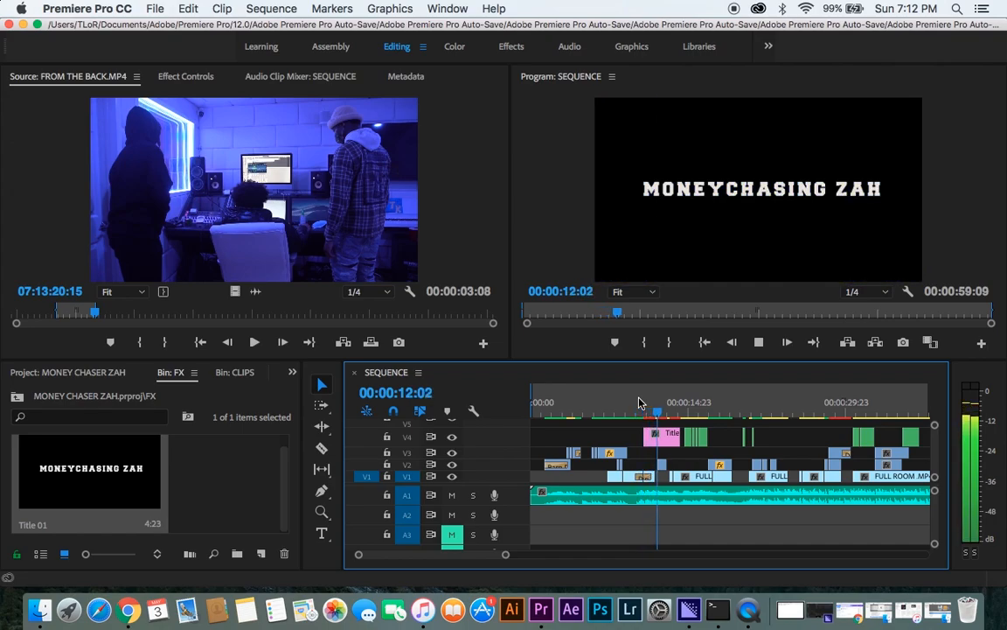
key("space")
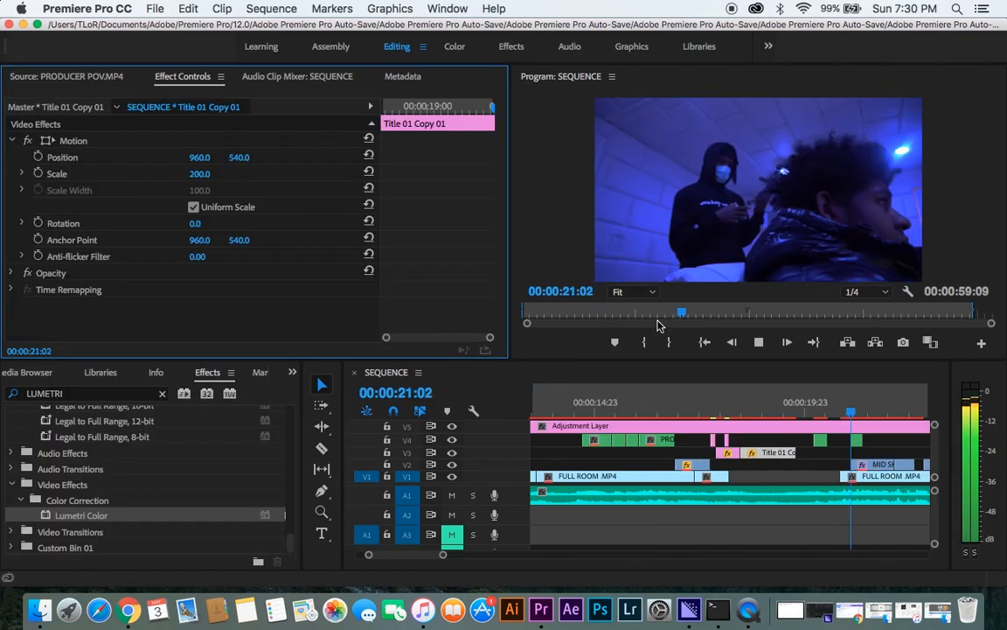
Review the master-clip Lumetri Color effects on BEHIND THE WALL.MP4 and IN THE BOTH.MP4, playing the edit from about 00:00:42.
key("space")
key("minus")
key("minus")
key("minus")
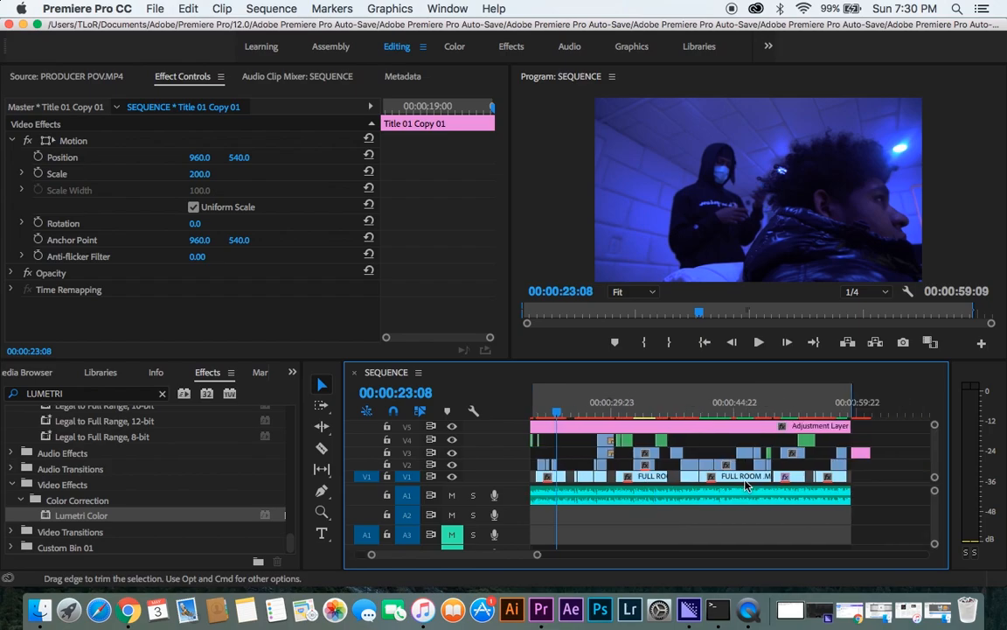
left_click(716, 409)
left_click(710, 409)
left_click(92, 153)
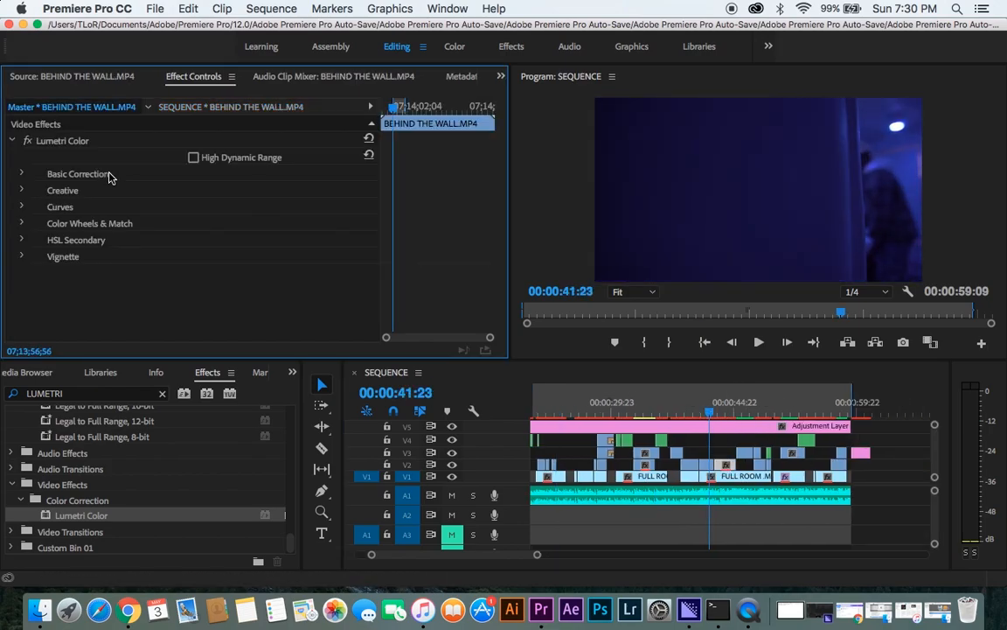
left_click(713, 404)
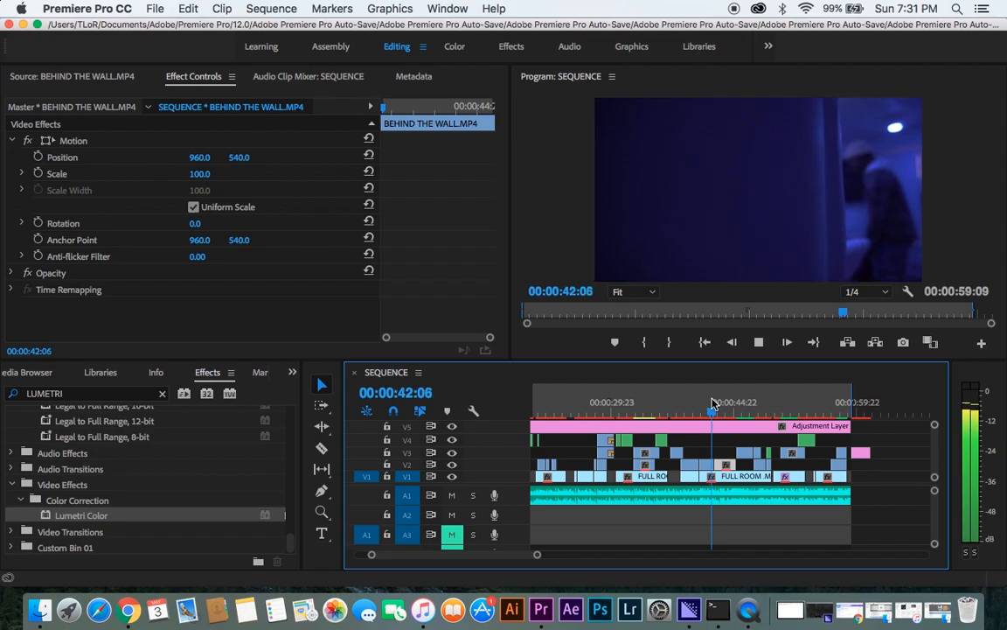
key("space")
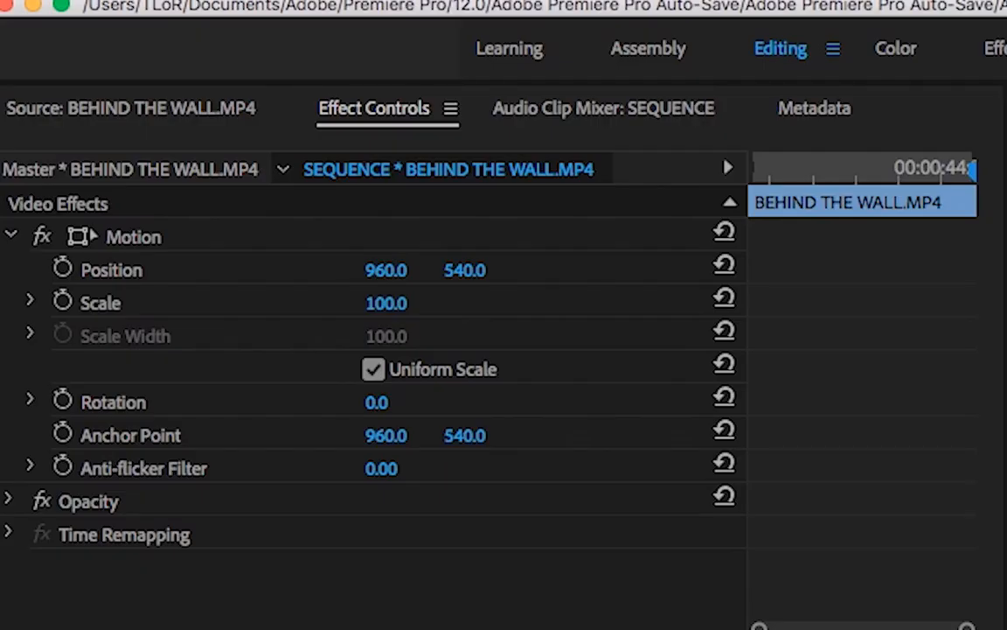
left_click(153, 172)
left_click_drag(149, 629, 485, 488)
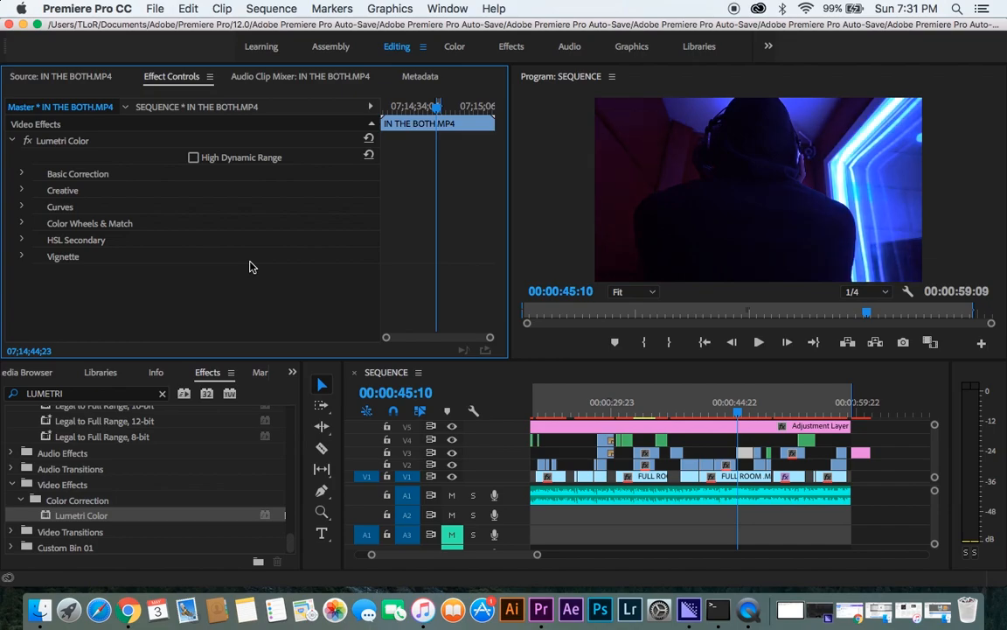
Apply the Lumetri Color effect to the Adjustment Layer on V5.
left_click(641, 427)
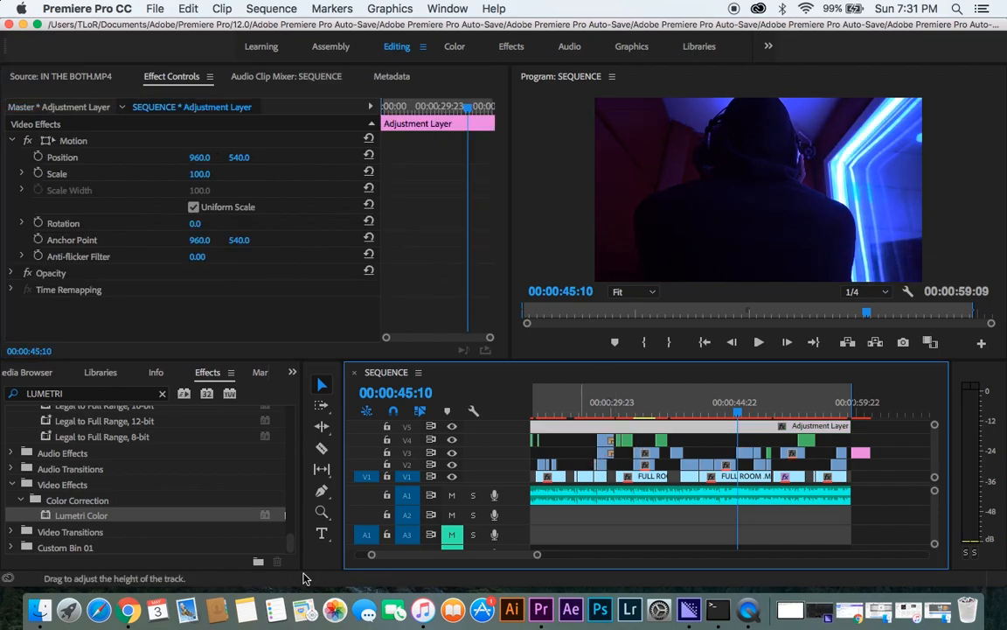
key("minus")
left_click(52, 129)
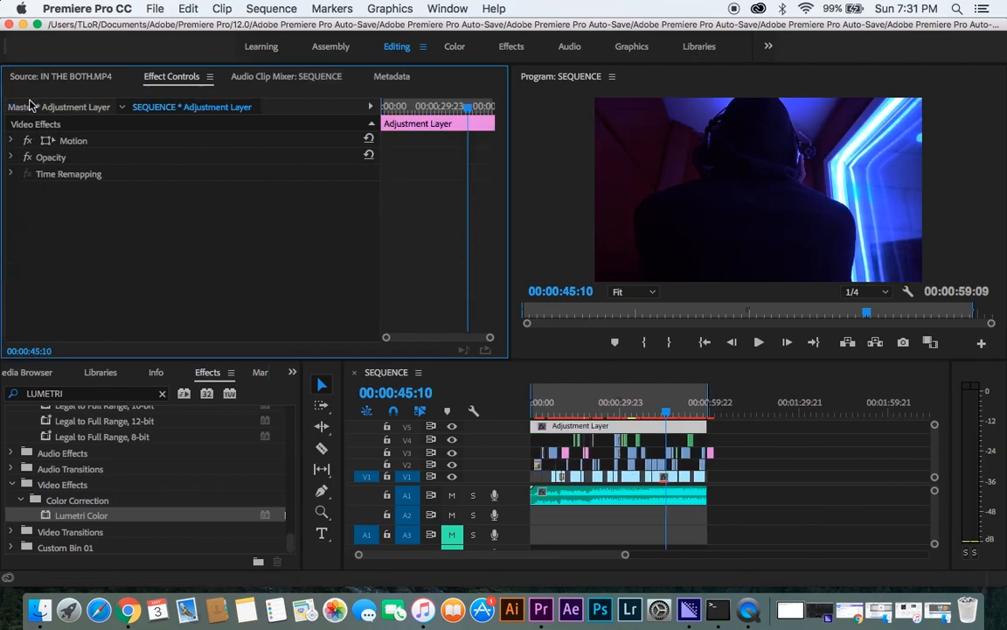
left_click_drag(74, 202, 77, 204)
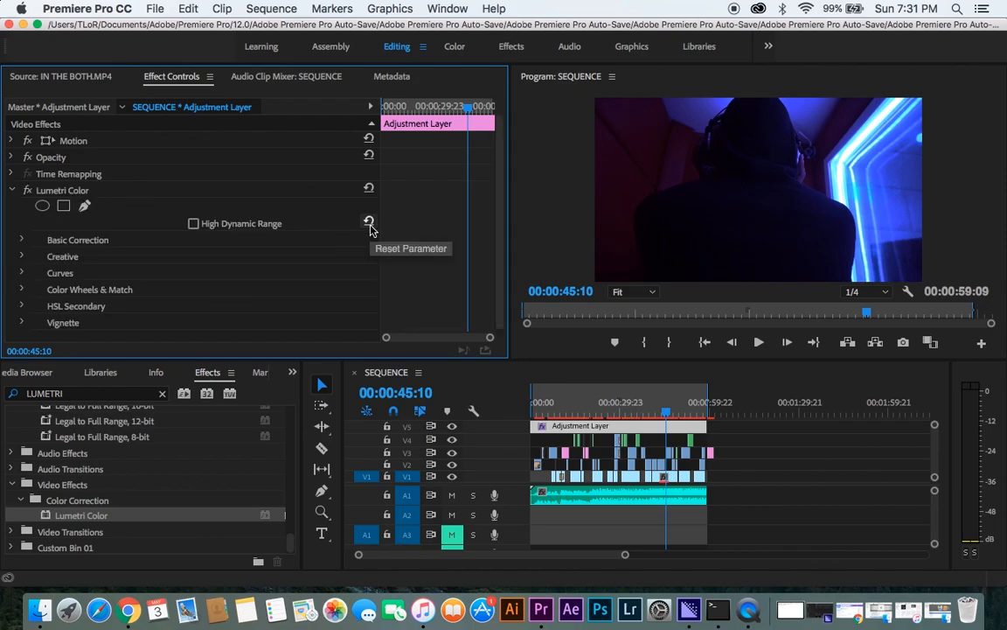
Reset the white balance and tone values in the Adjustment Layer's Basic Correction settings to 0, then collapse that section.
left_click(22, 240)
scroll(333, 230, "down", 3)
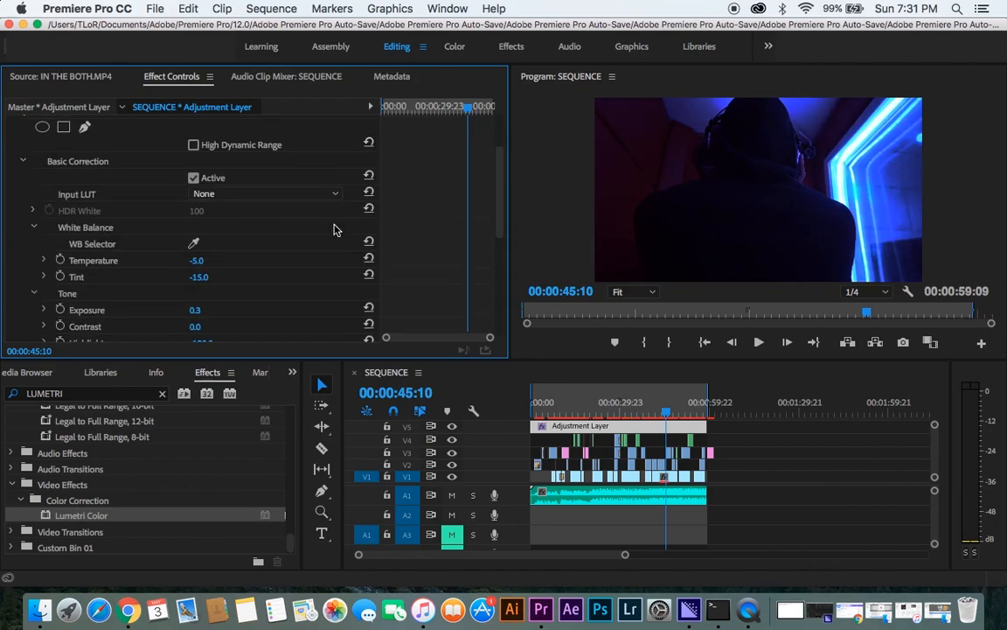
left_click(367, 313)
scroll(356, 285, "down", 2)
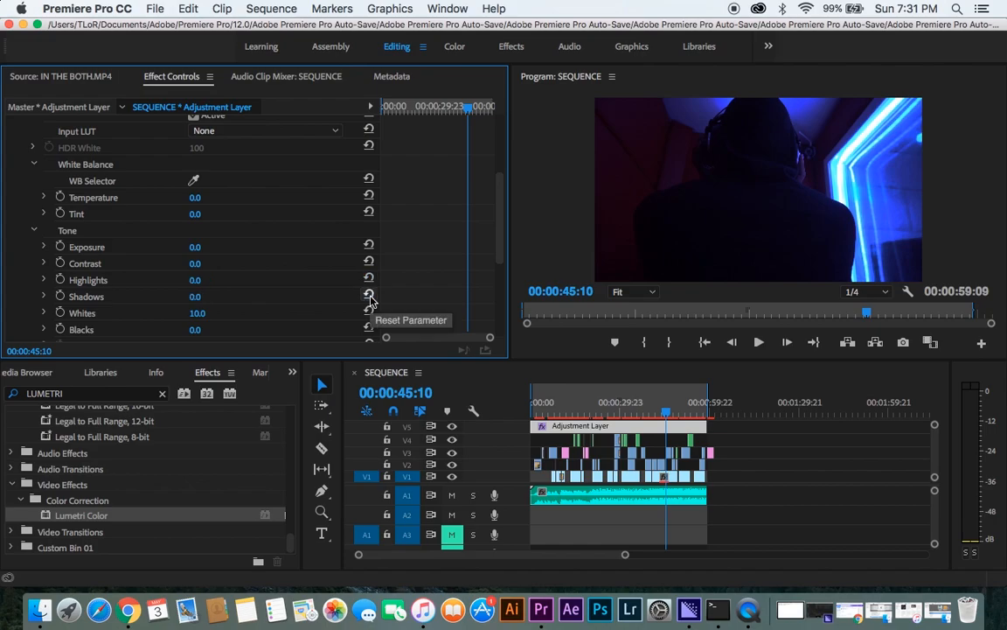
scroll(370, 300, "down", 2)
scroll(248, 232, "up", 7)
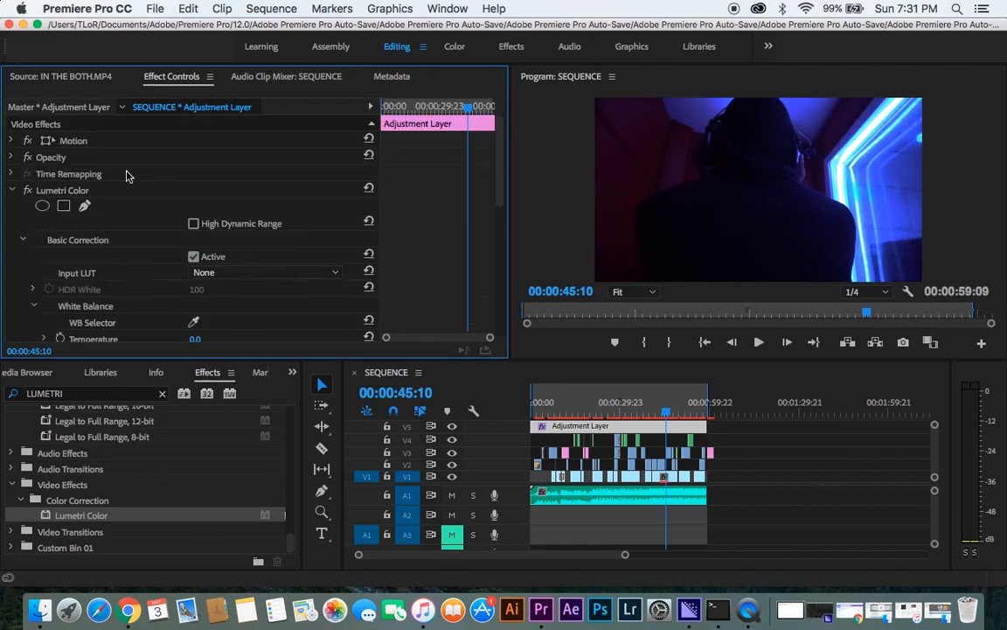
scroll(152, 236, "down", 2)
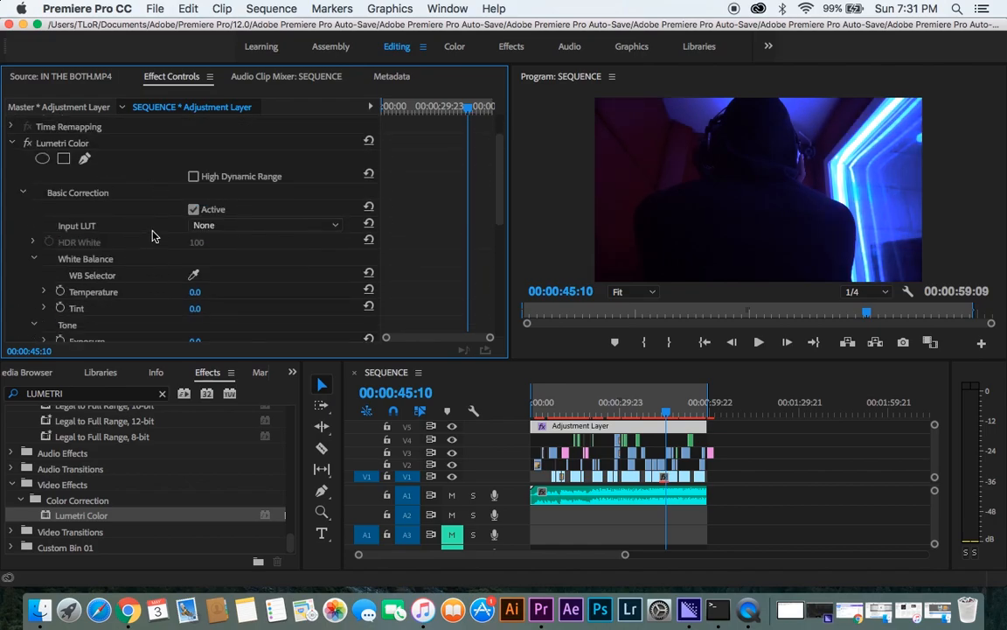
left_click(34, 275)
left_click_drag(624, 554, 512, 554)
left_click(23, 192)
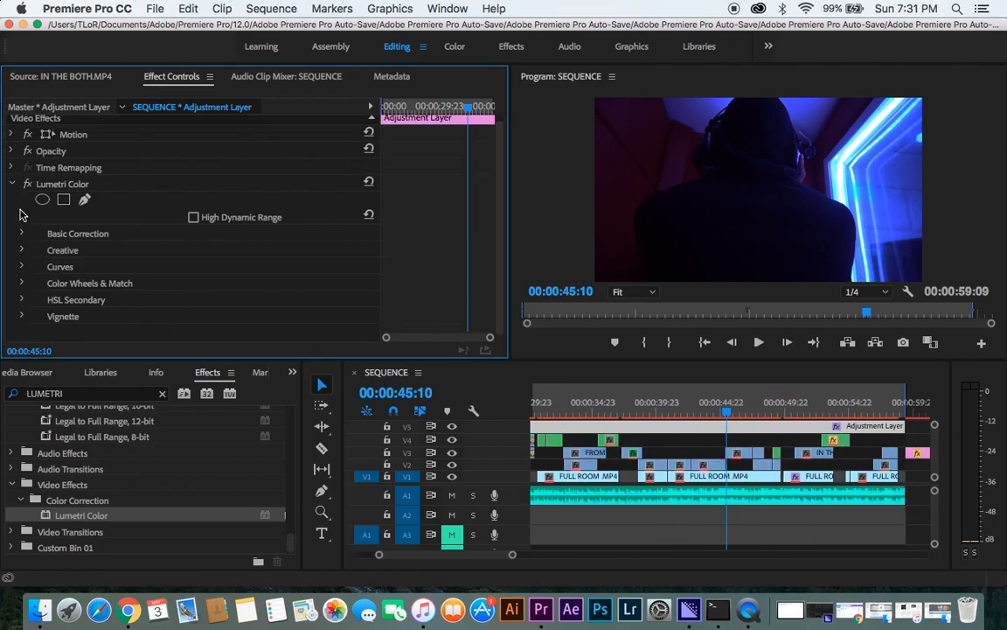
Browse for a Creative look file for the Adjustment Layer and group the Downloads folder by kind.
left_click(21, 249)
left_click(297, 283)
left_click(273, 338)
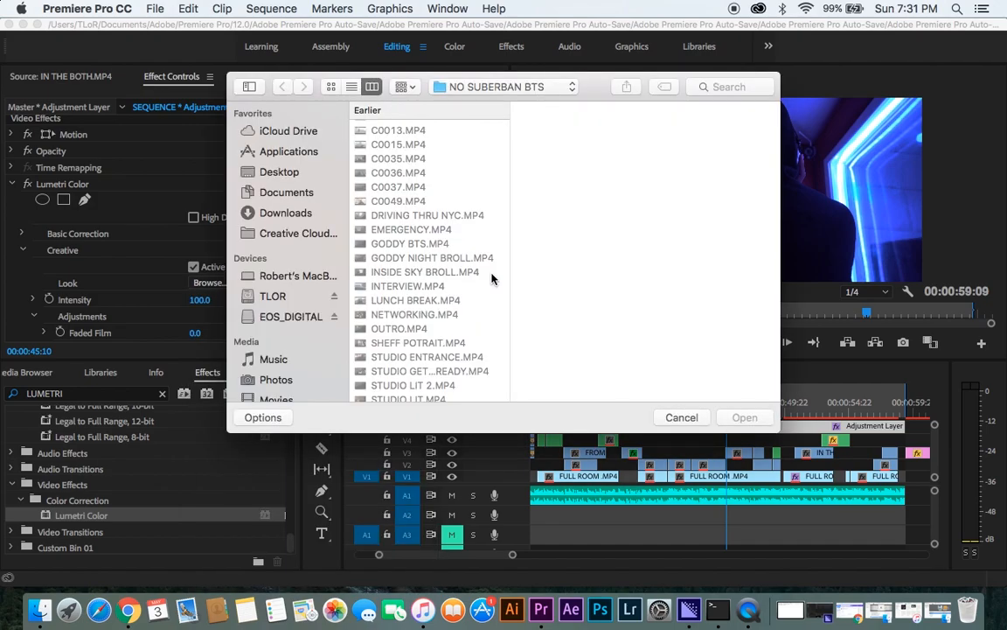
left_click(285, 212)
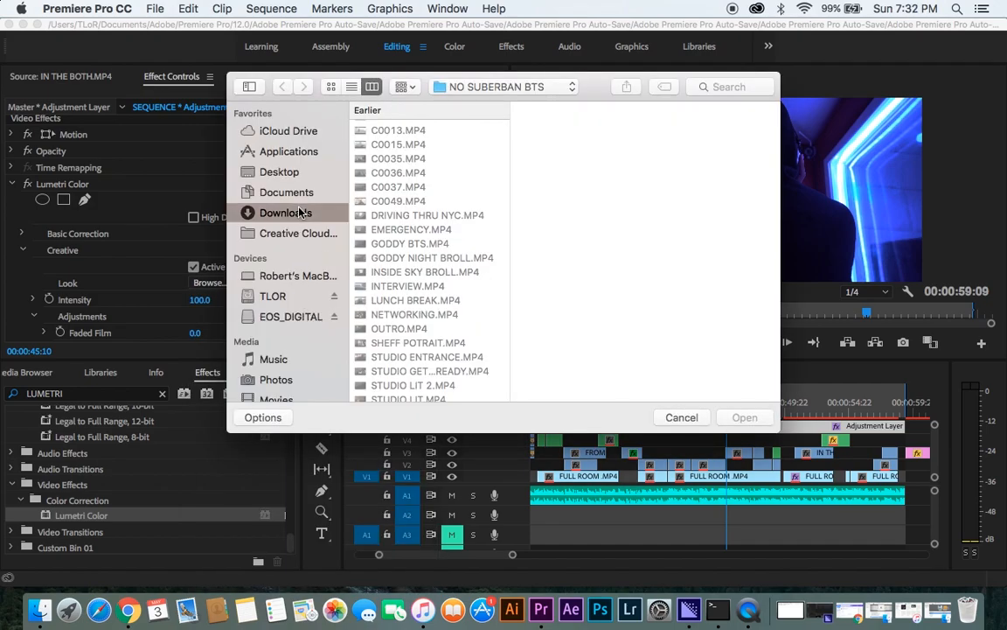
scroll(442, 274, "down", 5)
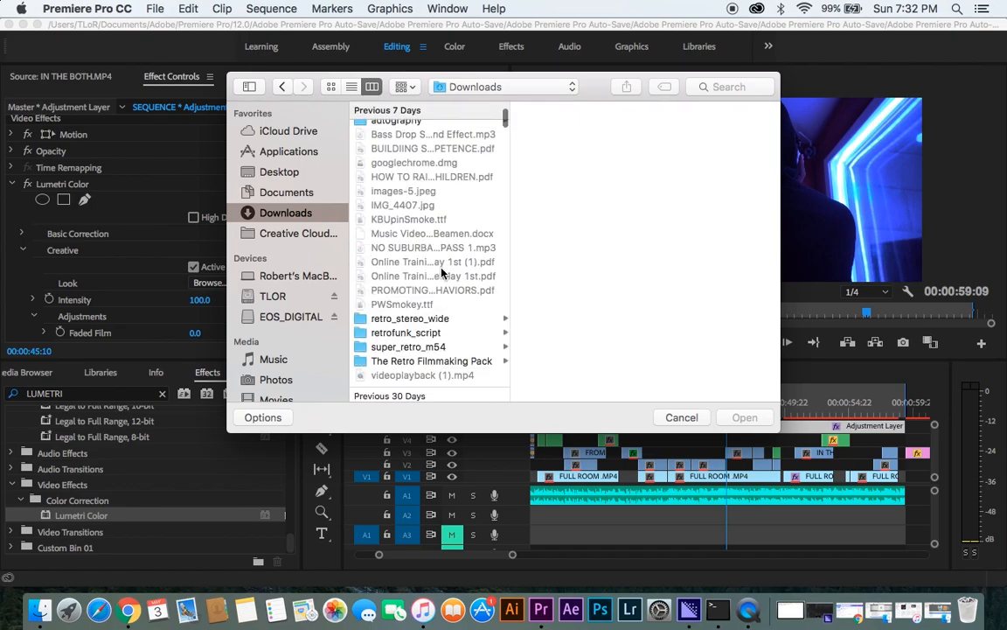
scroll(442, 274, "down", 5)
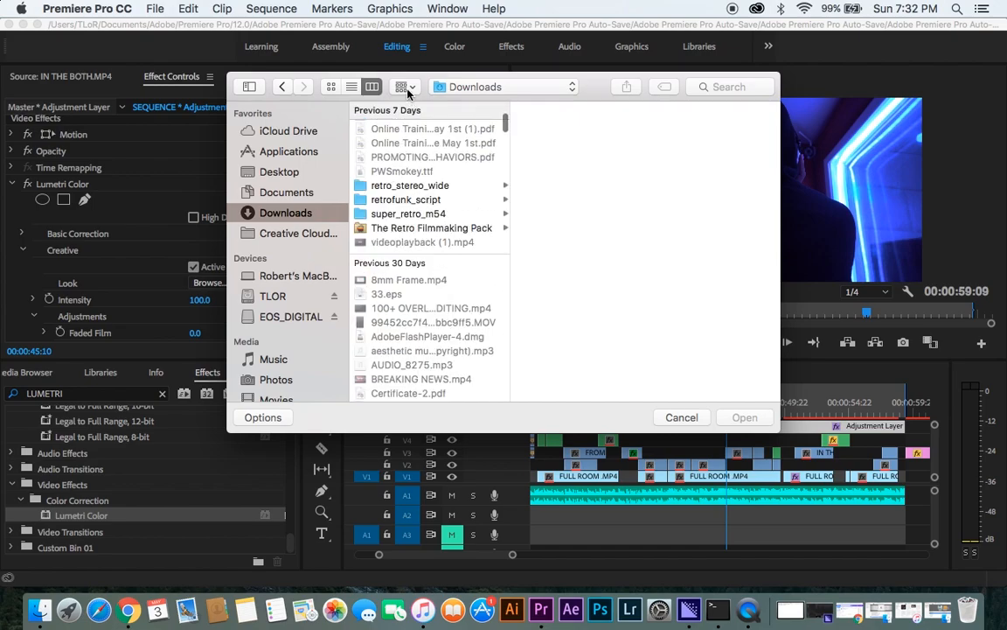
left_click(411, 86)
left_click(429, 205)
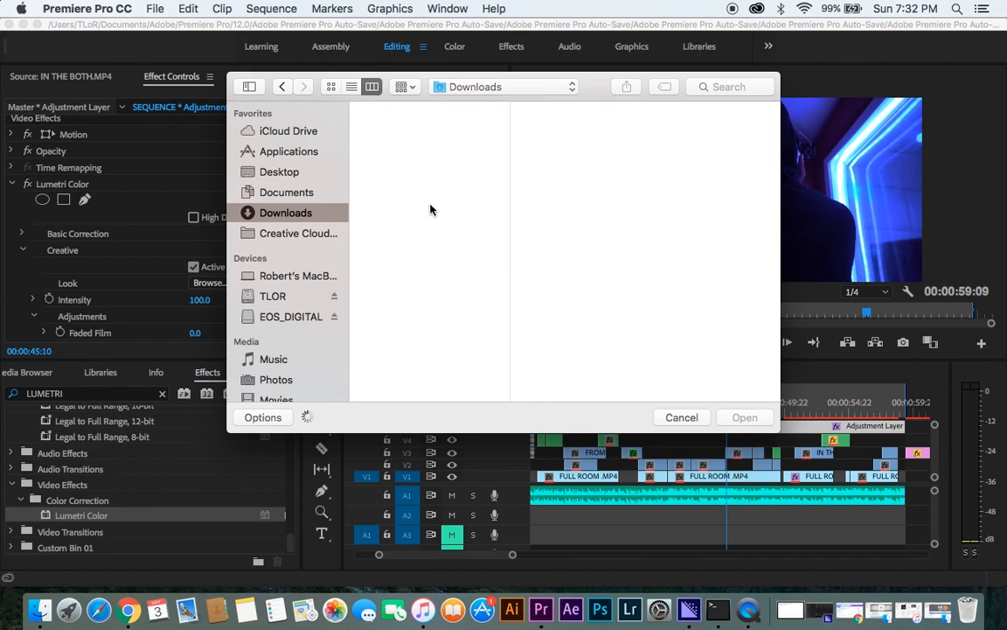
Load APx90 - Icy Blue.cube from the 10 Cinematic LUTs folder as the Creative look and set its intensity to 50.
scroll(439, 231, "down", 8)
left_click(429, 212)
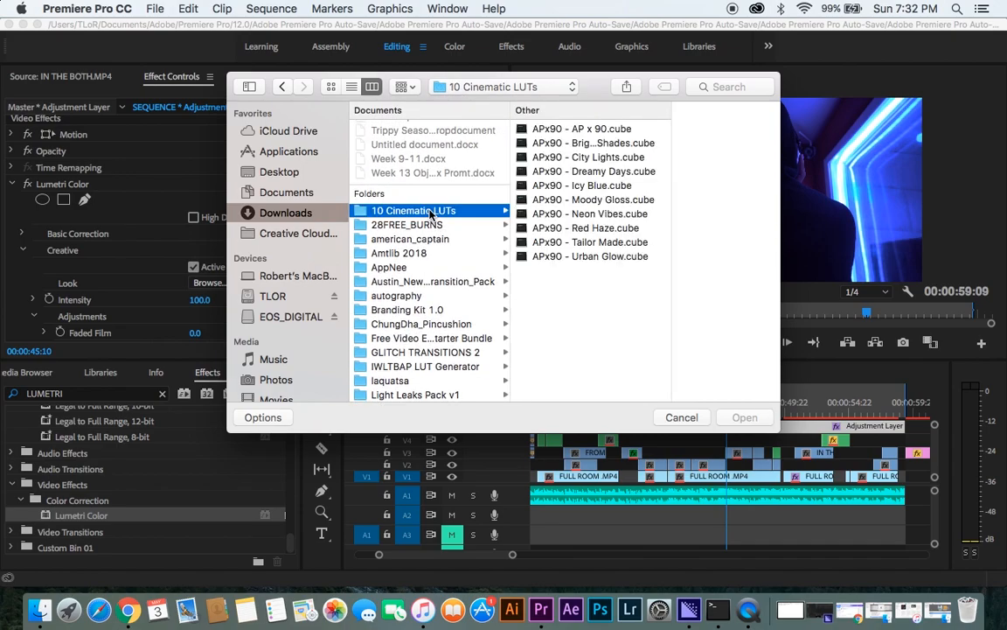
double_click(581, 185)
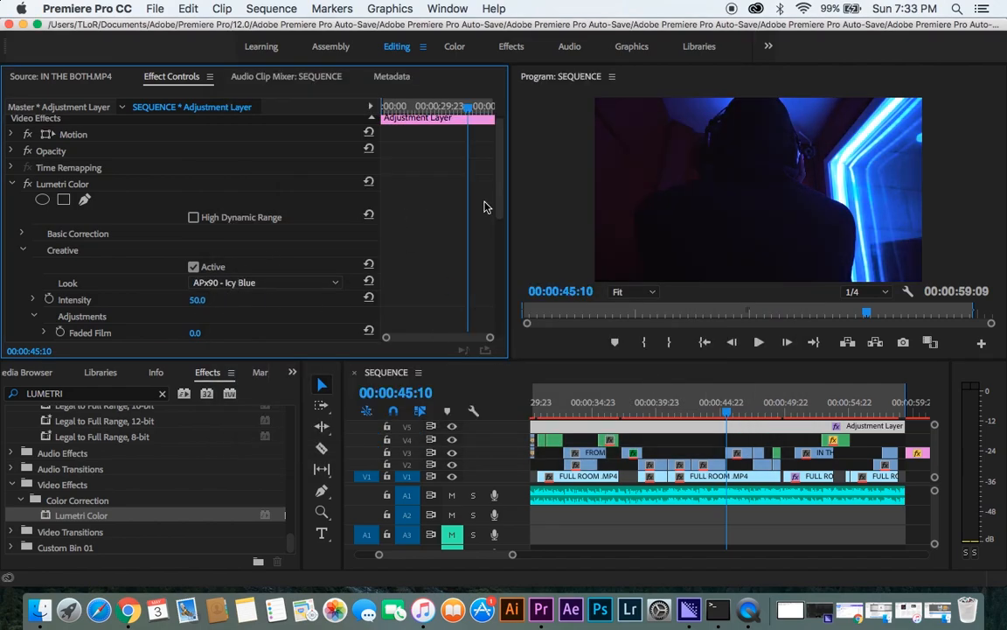
key("space")
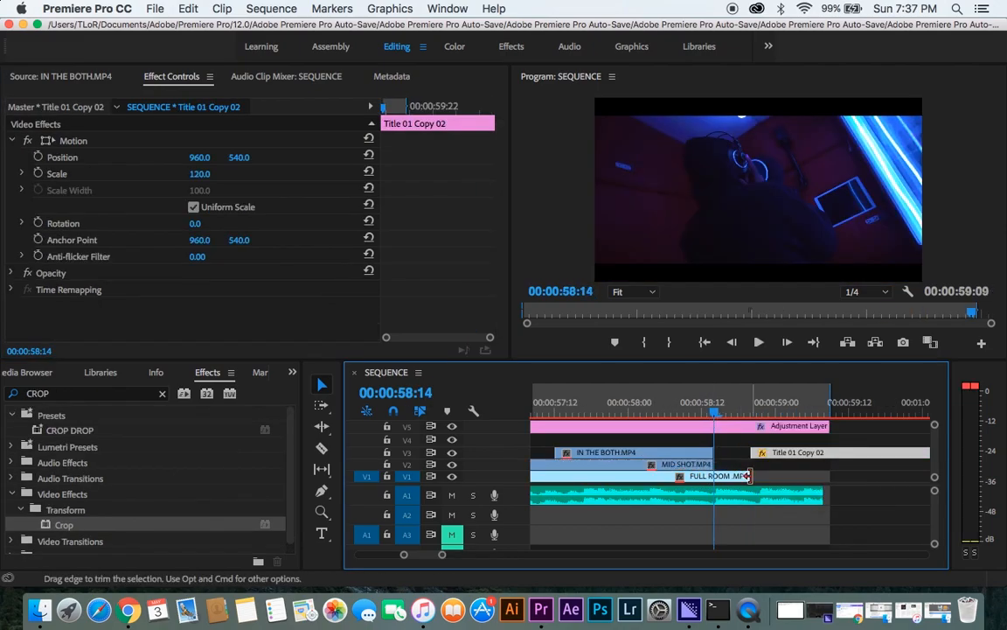
Trim the end of the last FULL ROOM.MP4 clip on V1 to 00:00:58:14 and place the playhead at 00:00:58:20.
left_click_drag(764, 476, 702, 478)
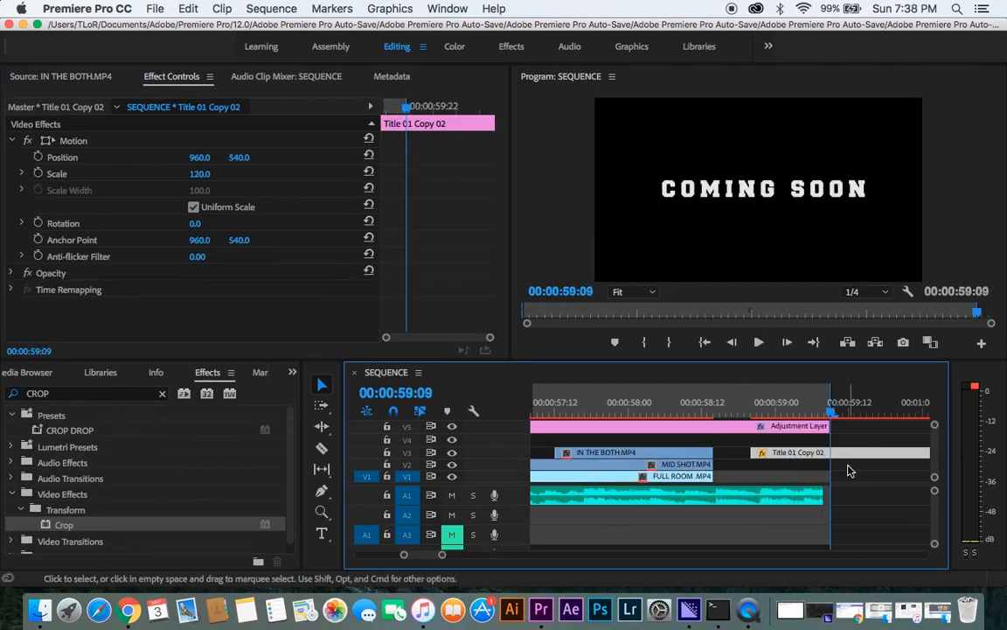
left_click(779, 402)
left_click(752, 402)
Fade out the song on A1 with level keyframes, 0.0 dB at 00:00:58:20 and -287.5 dB near its end, and trim its tail.
left_click(752, 495)
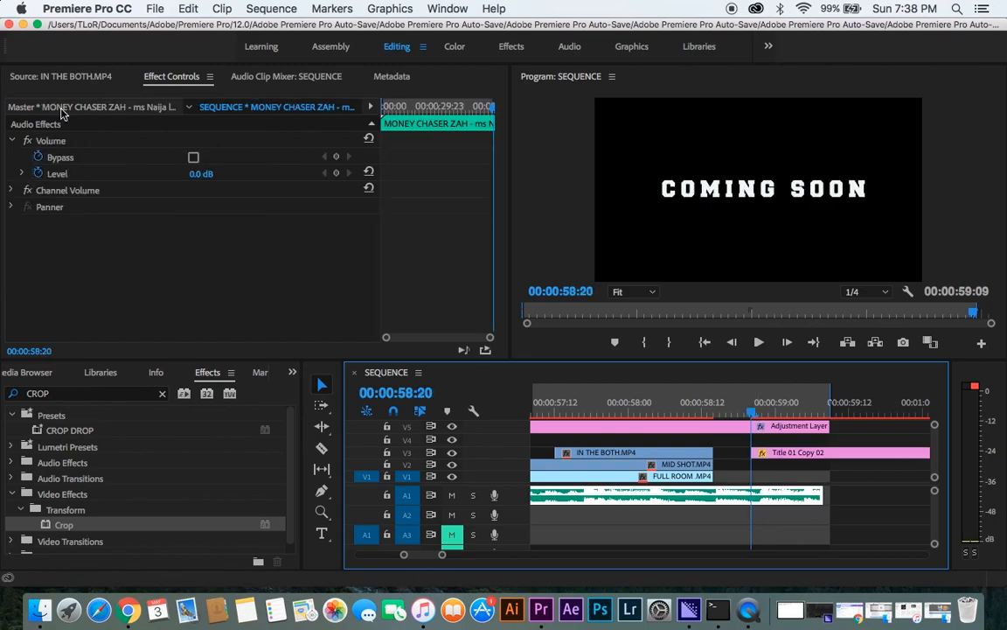
left_click(336, 174)
left_click_drag(822, 495, 920, 495)
left_click(821, 409)
left_click_drag(820, 409, 813, 409)
left_click_drag(201, 173, 131, 173)
left_click_drag(919, 495, 809, 510)
key("Right")
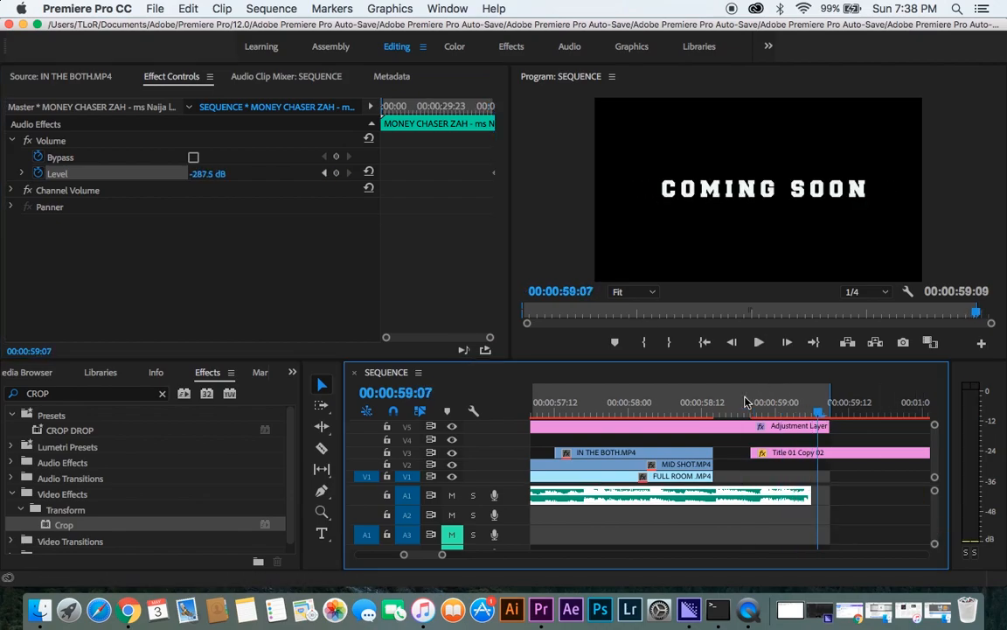
left_click_drag(745, 401, 837, 404)
left_click_drag(447, 553, 501, 554)
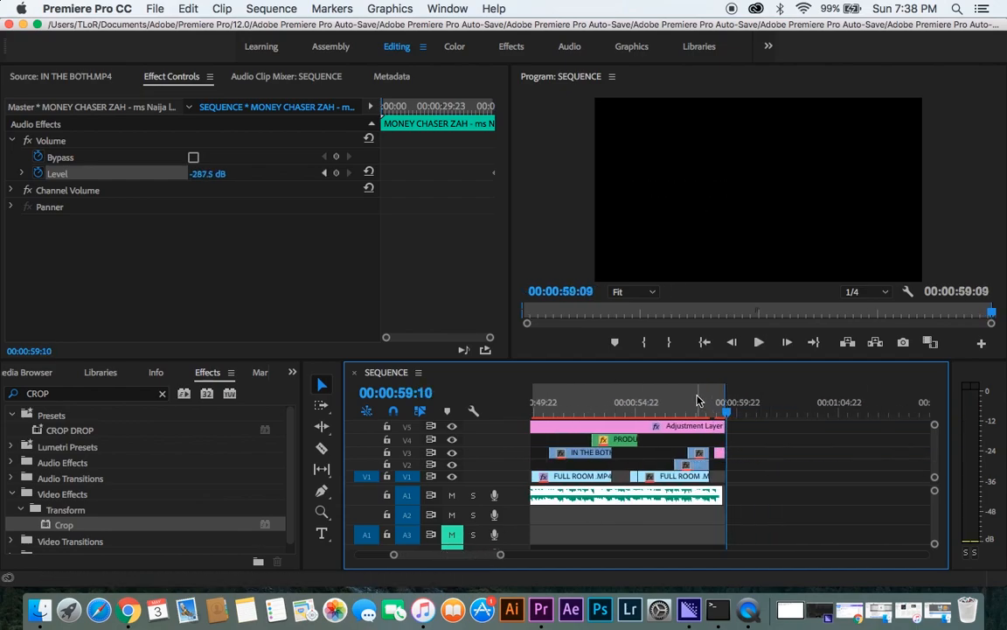